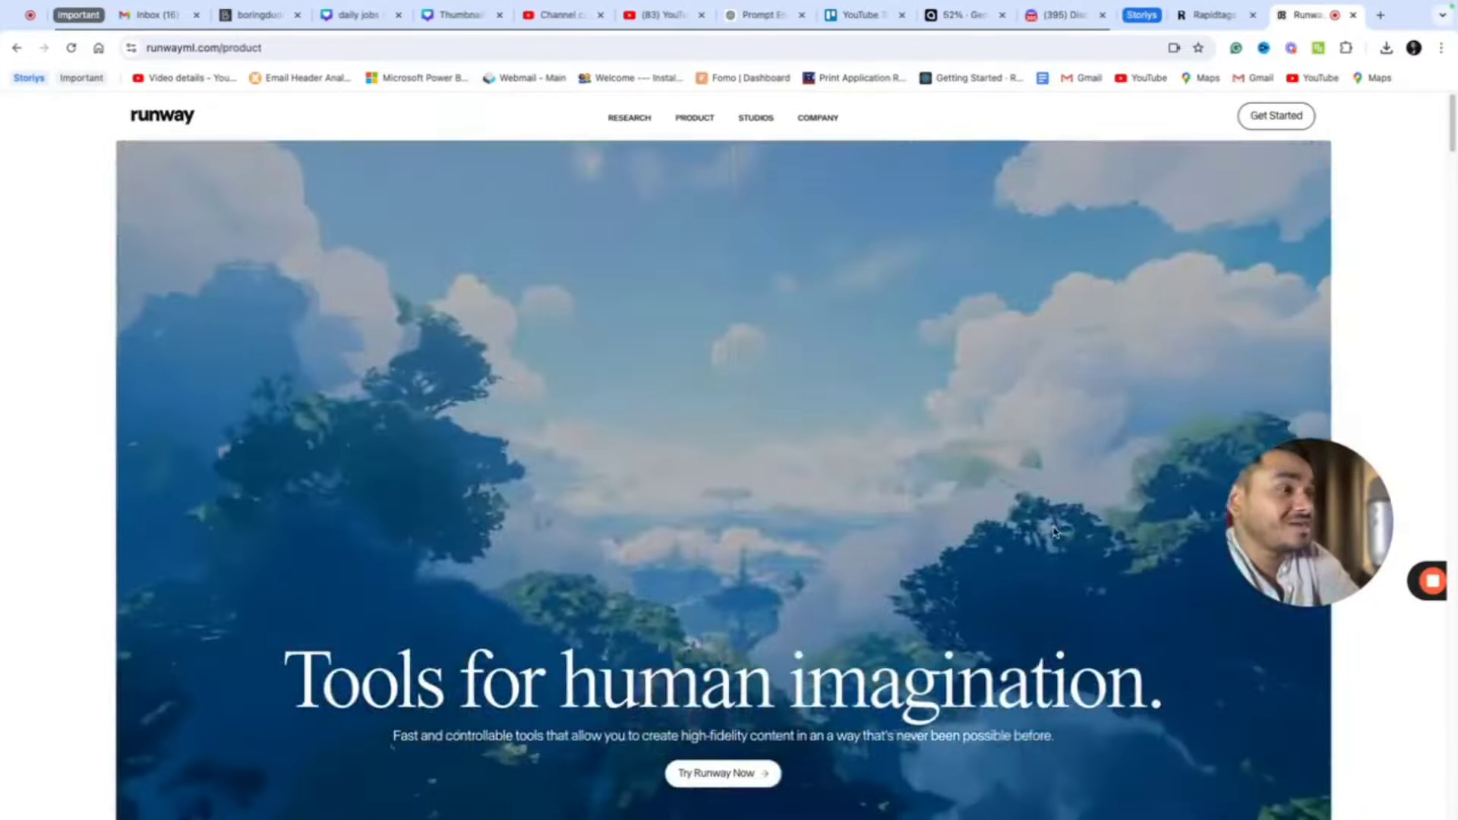
Sign in from the runwayml.com product page to reach the Runway dashboard Home.
{"action": "left_click", "coordinate": [1276, 116]}
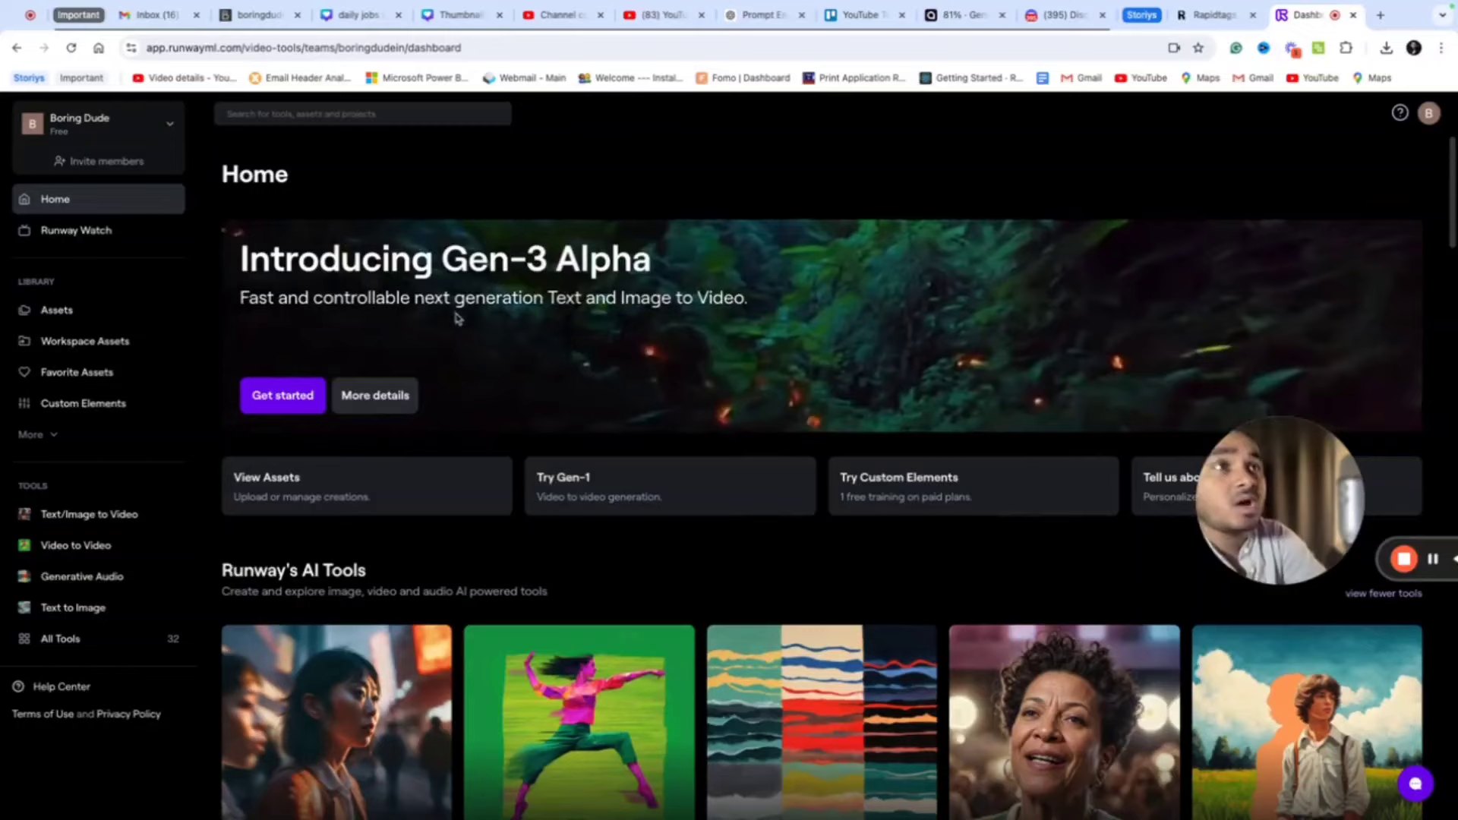
Scroll the dashboard down to the AI Tools grid with Text/Image to Video, Text to Image and Frame Interpolation.
{"action": "scroll", "coordinate": [587, 643], "scroll_direction": "down", "scroll_amount": 3}
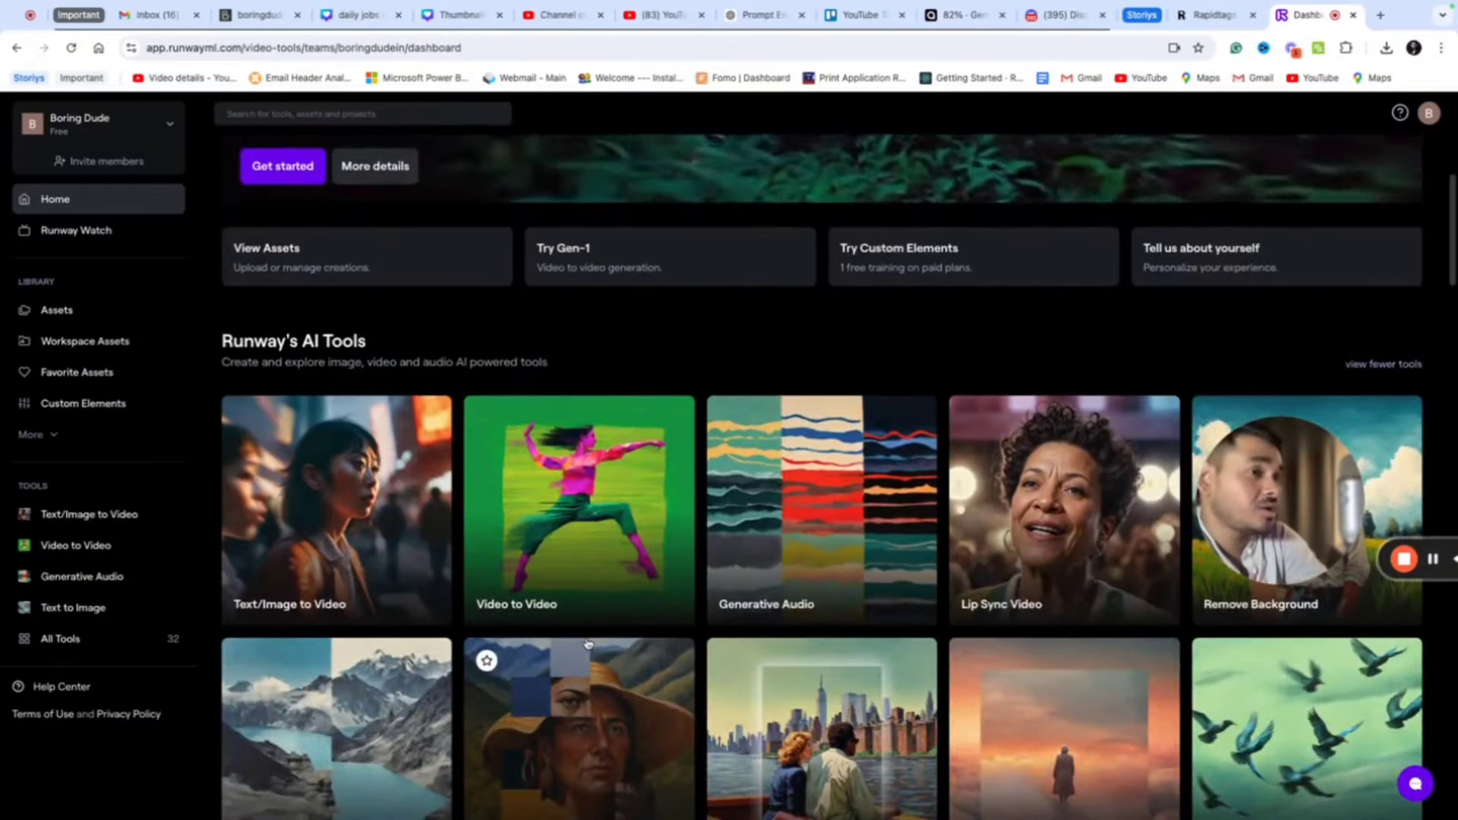
{"action": "scroll", "coordinate": [587, 644], "scroll_direction": "down", "scroll_amount": 1}
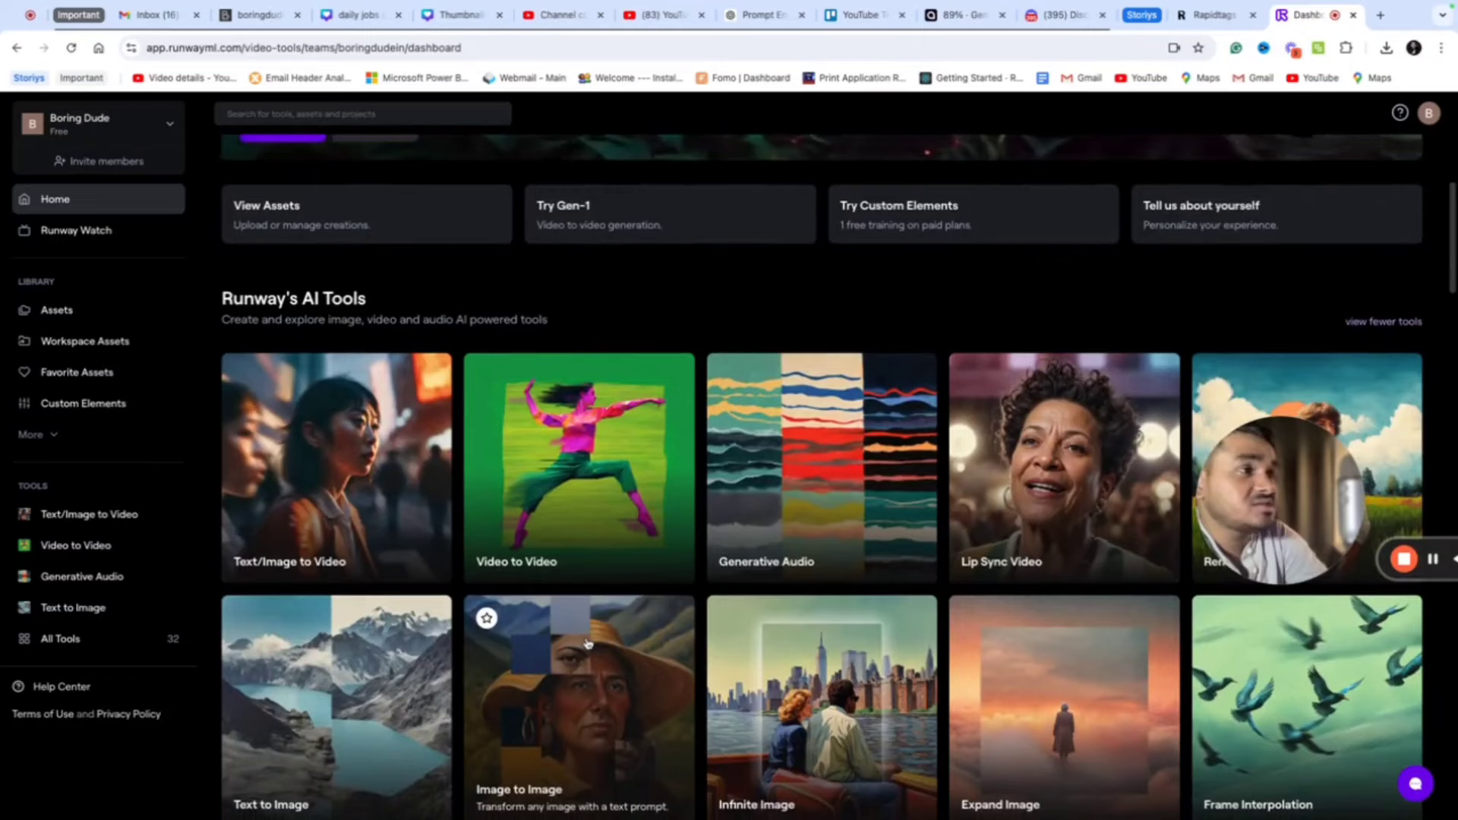
{"action": "scroll", "coordinate": [587, 644], "scroll_direction": "down", "scroll_amount": 1}
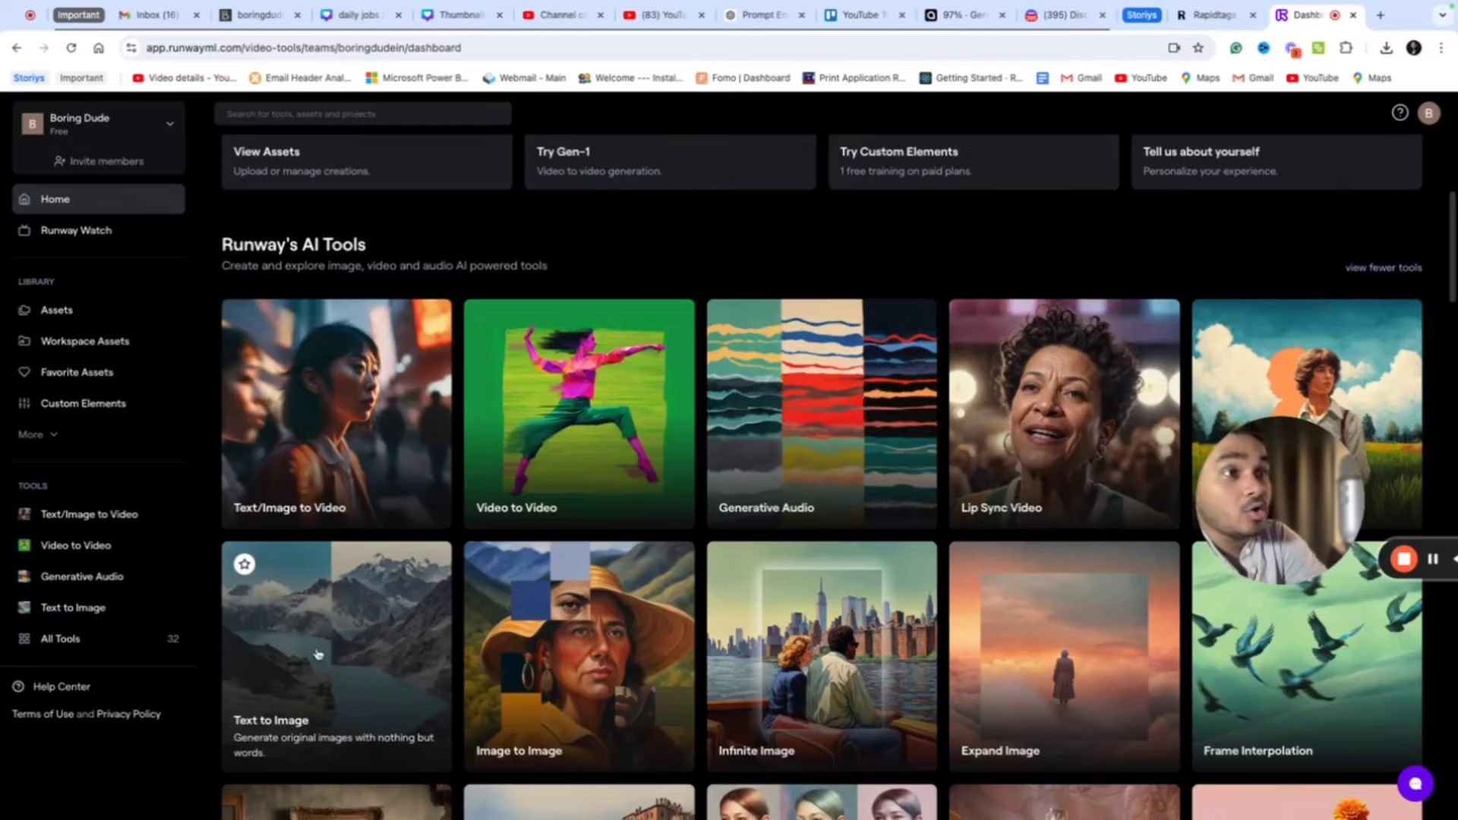
Open Gen-2 Text/Image to Video and upload FB_IMG_1718947207378.jpg from Downloads as the starting image.
{"action": "left_click", "coordinate": [364, 434]}
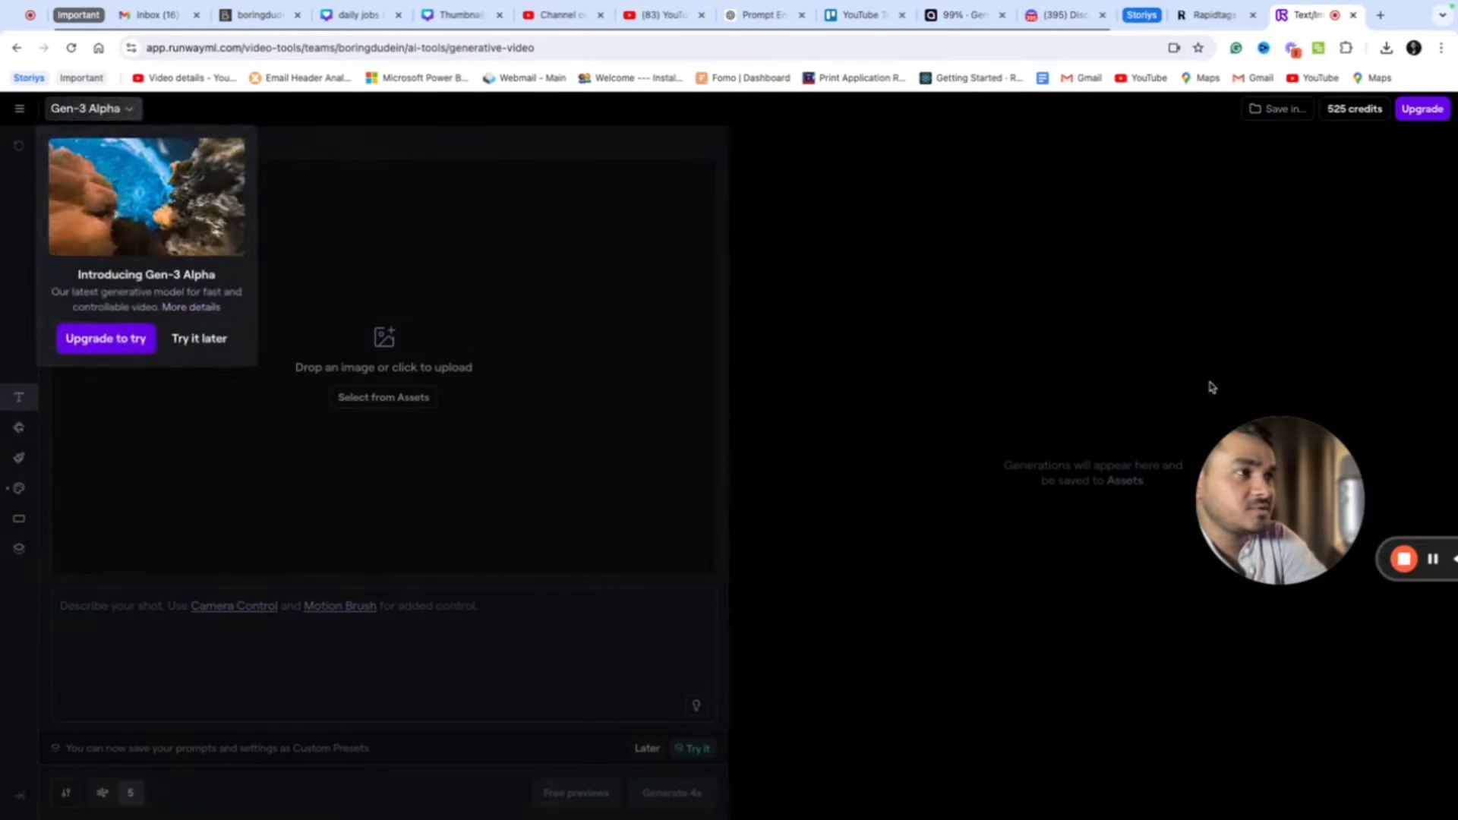
{"action": "left_click", "coordinate": [234, 338]}
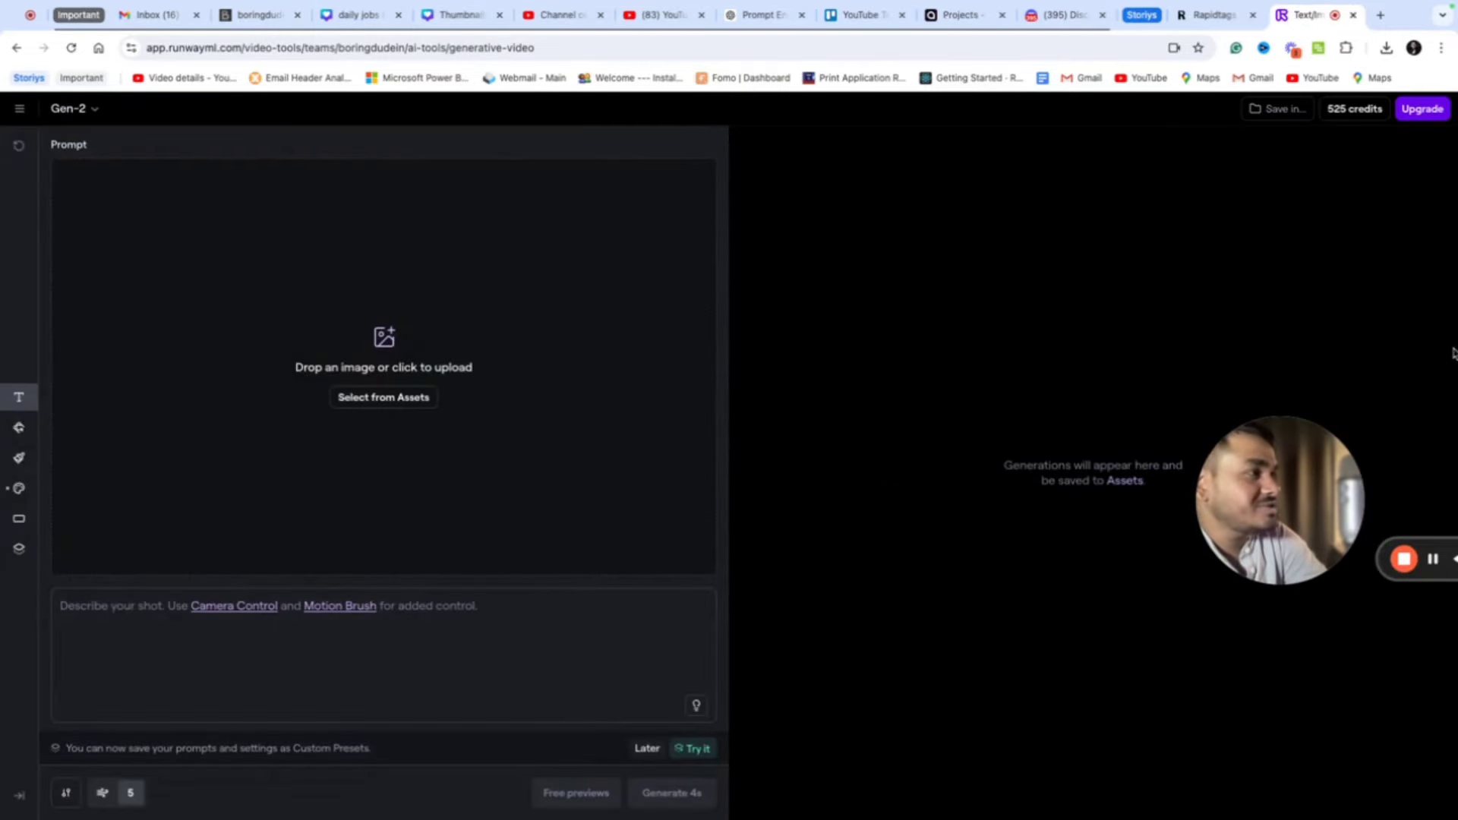
{"action": "left_click", "coordinate": [409, 404]}
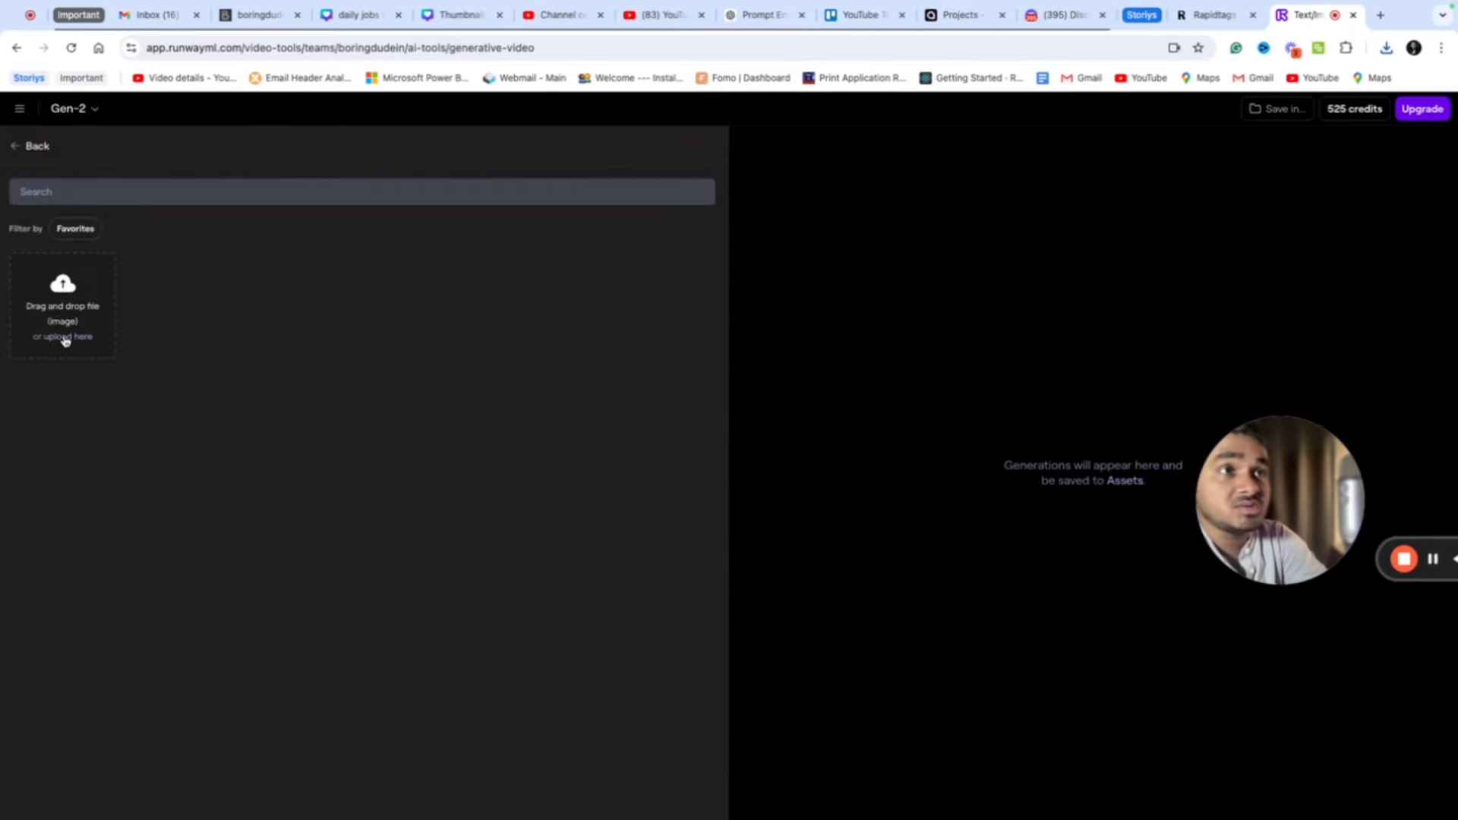
{"action": "left_click", "coordinate": [65, 339]}
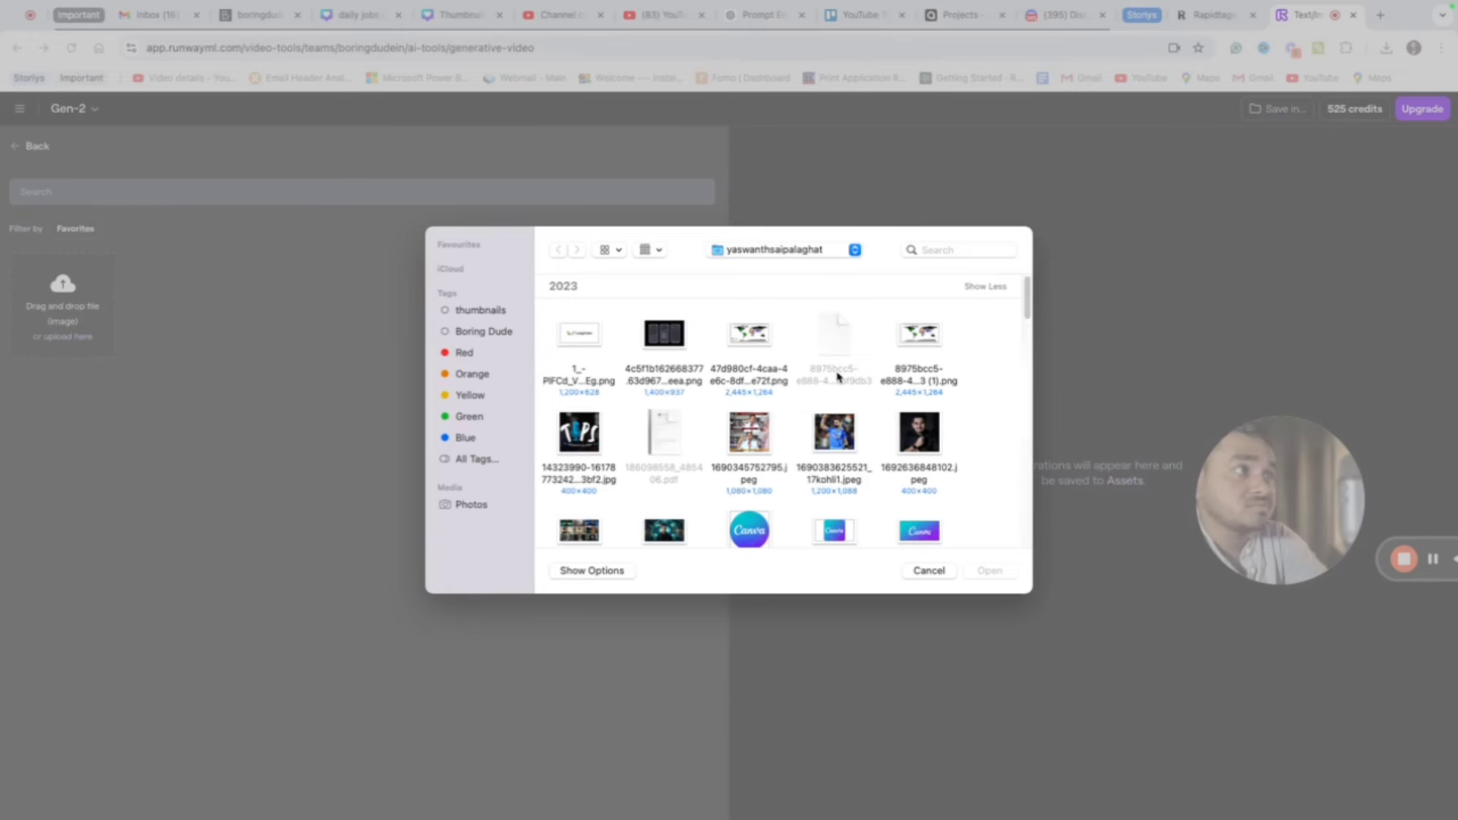
{"action": "left_click", "coordinate": [786, 250]}
{"action": "left_click", "coordinate": [764, 264]}
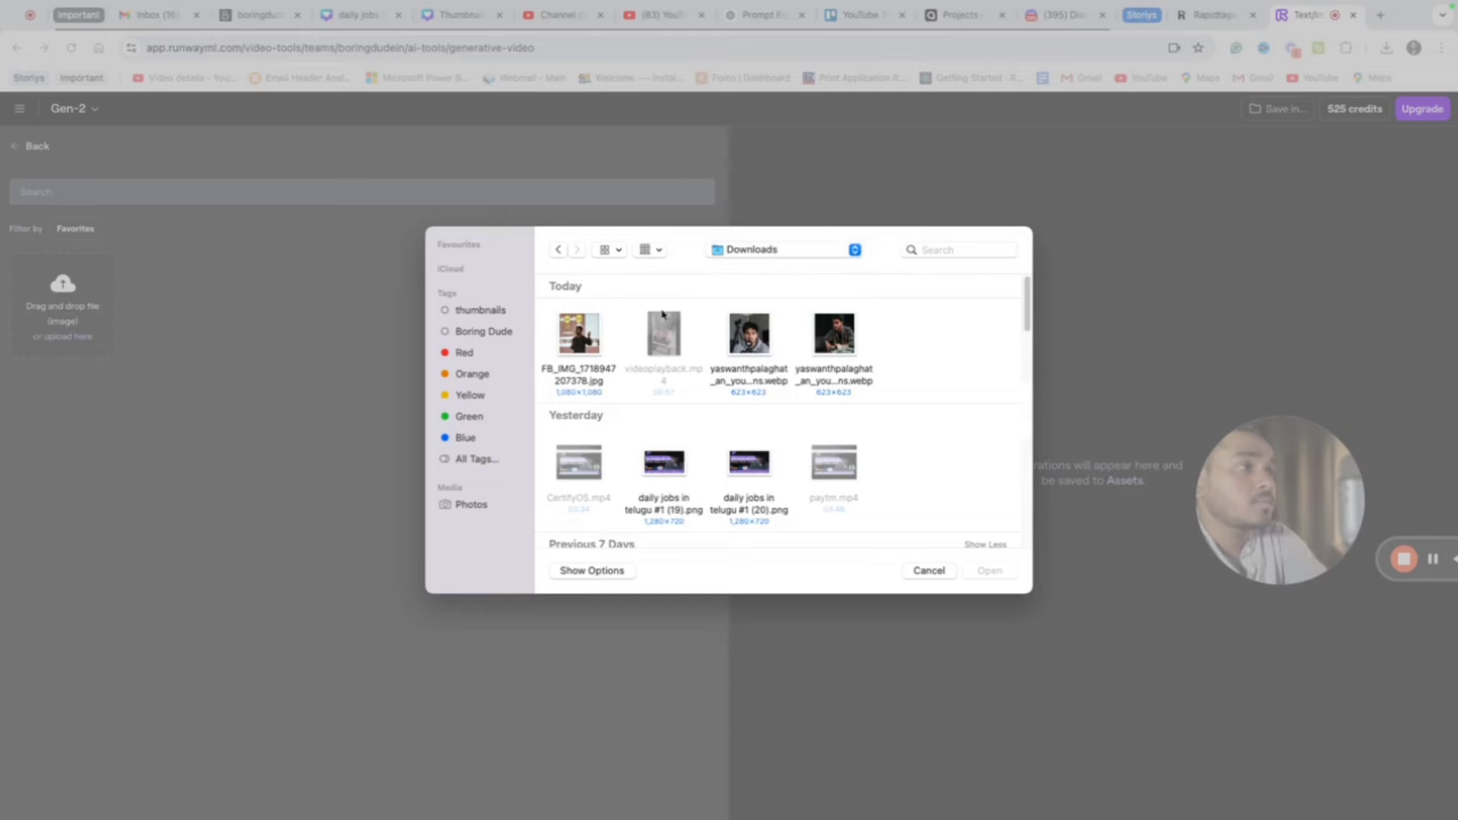
{"action": "left_click", "coordinate": [578, 336]}
{"action": "left_click", "coordinate": [1013, 576]}
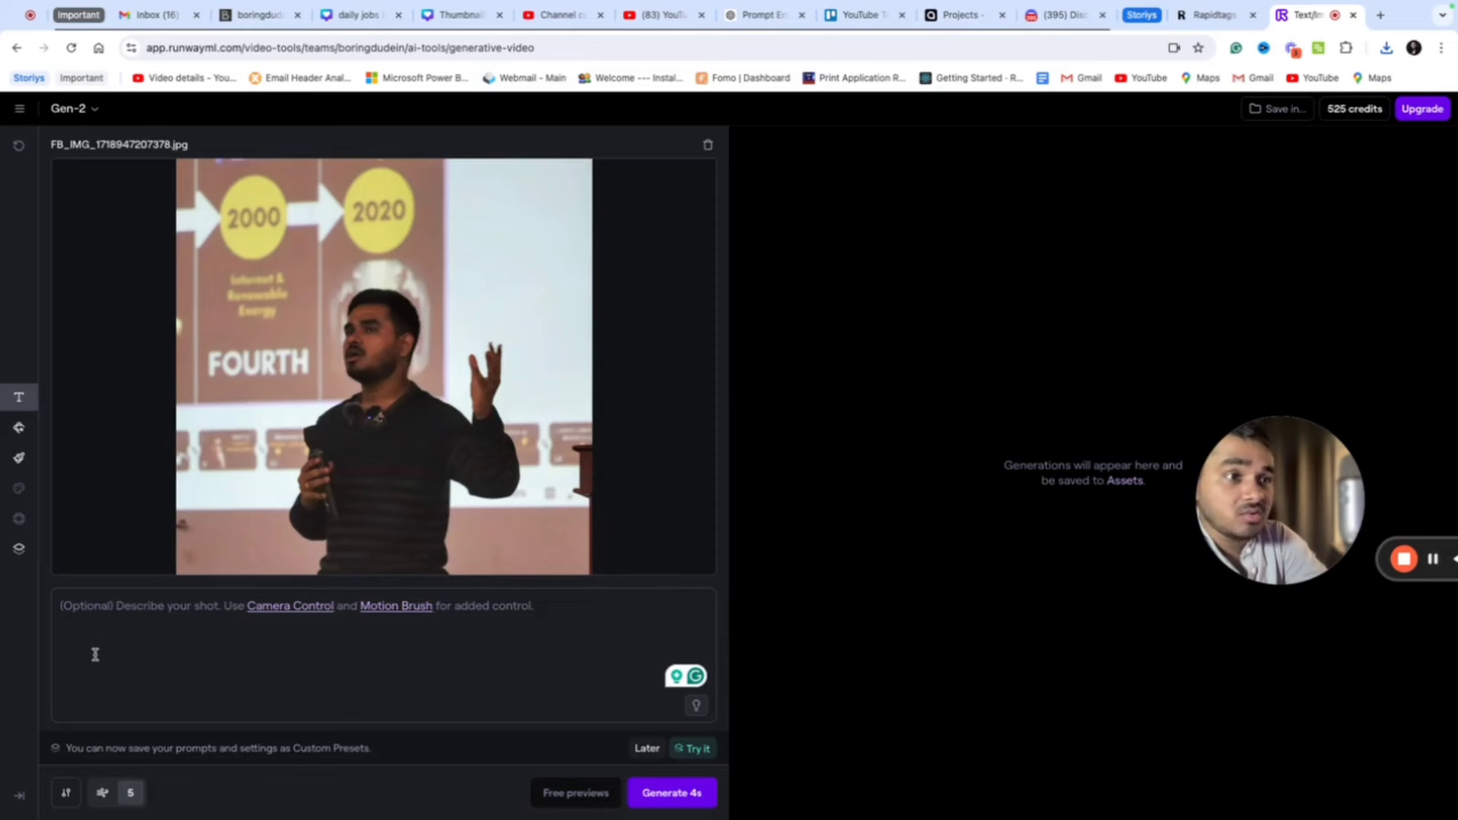
Prompt rain in the background with the man hiding his head with his hands, and generate 4s.
{"action": "left_click", "coordinate": [187, 611]}
{"action": "type", "text": "Imagine a rain in the background and the person"}
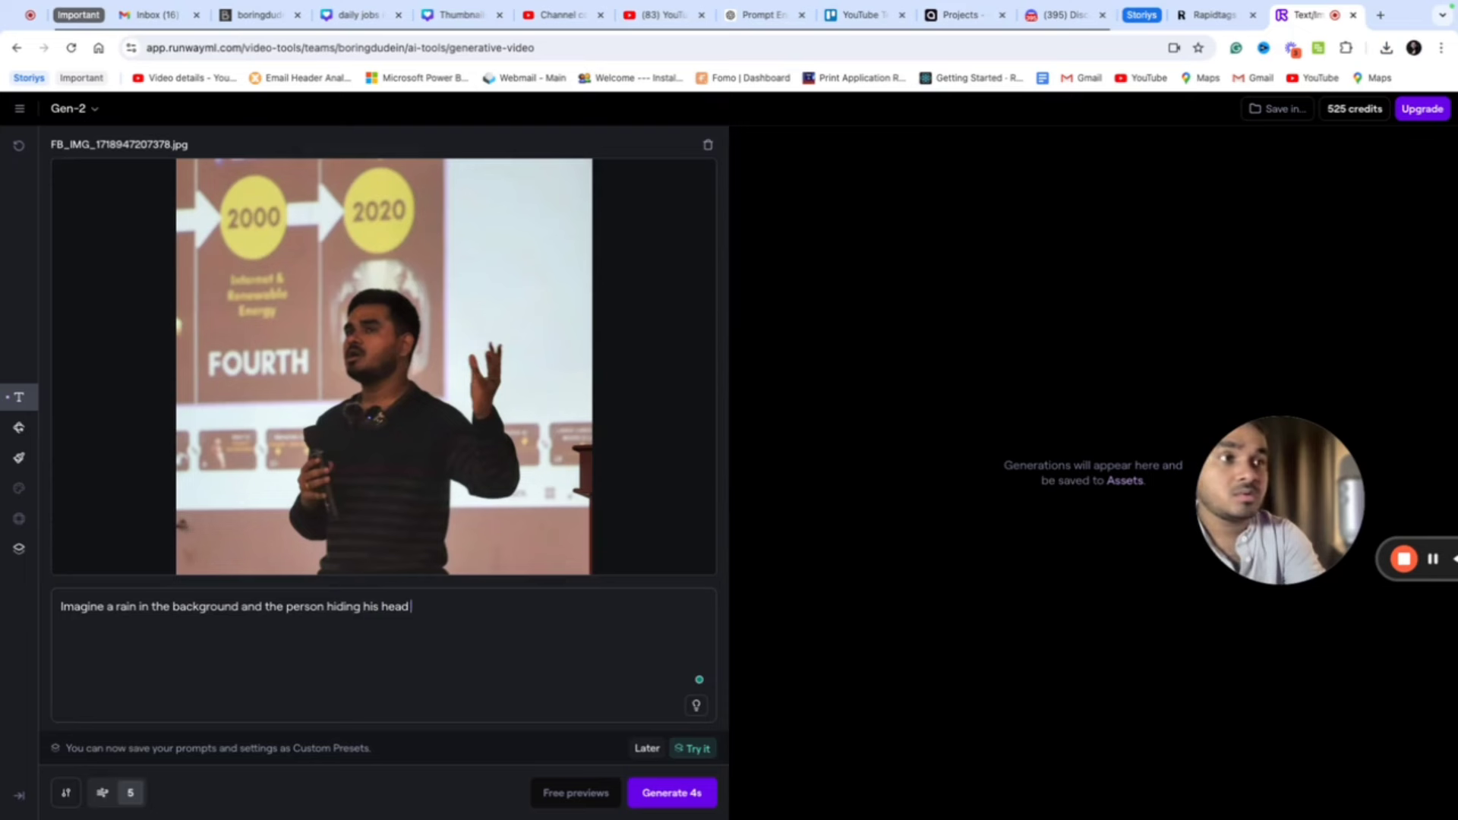
{"action": "type", "text": "hiding his head with this hands."}
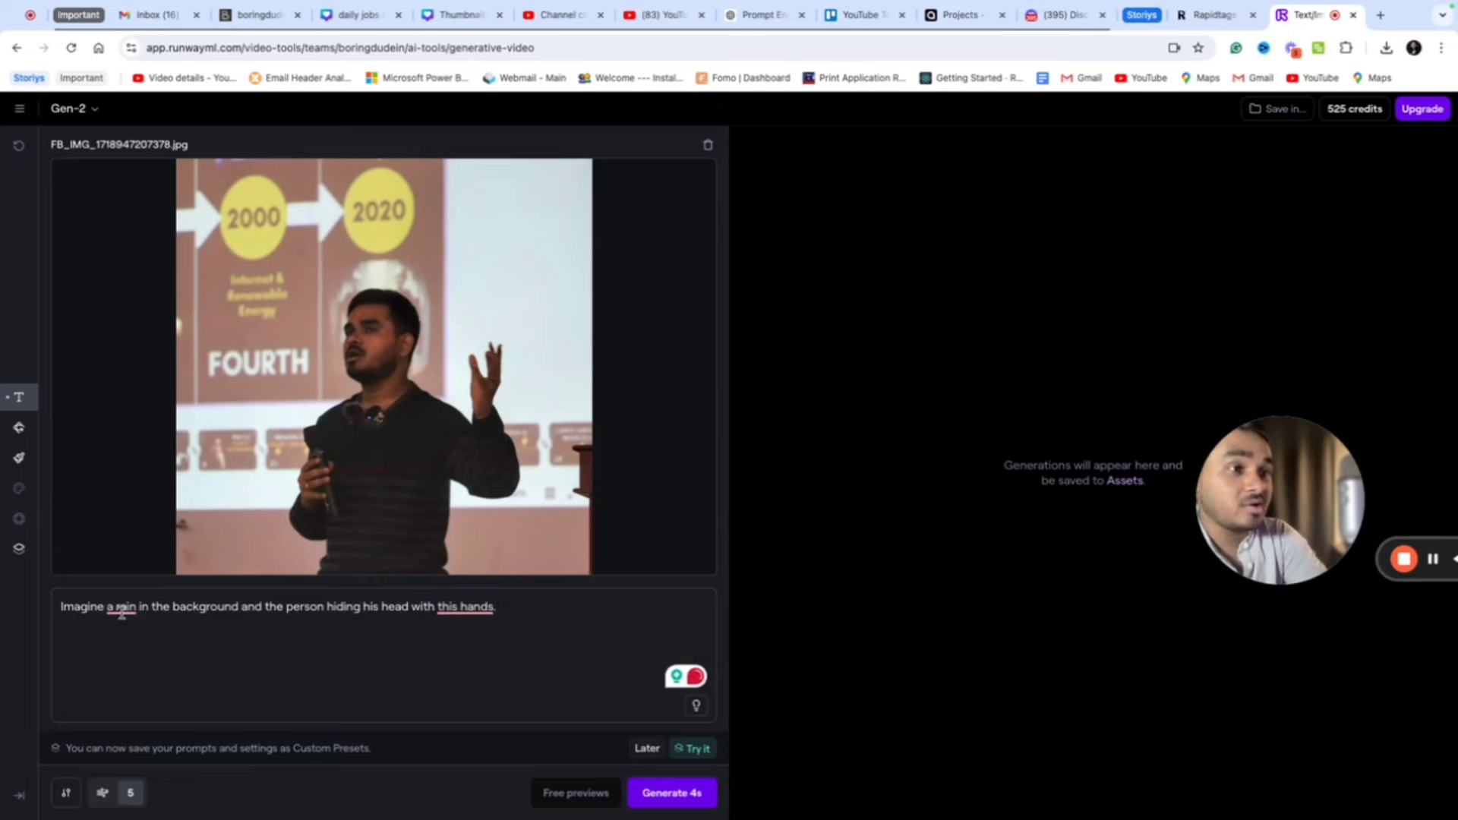
{"action": "mouse_move", "coordinate": [121, 611]}
{"action": "left_click", "coordinate": [115, 650]}
{"action": "left_click", "coordinate": [674, 795]}
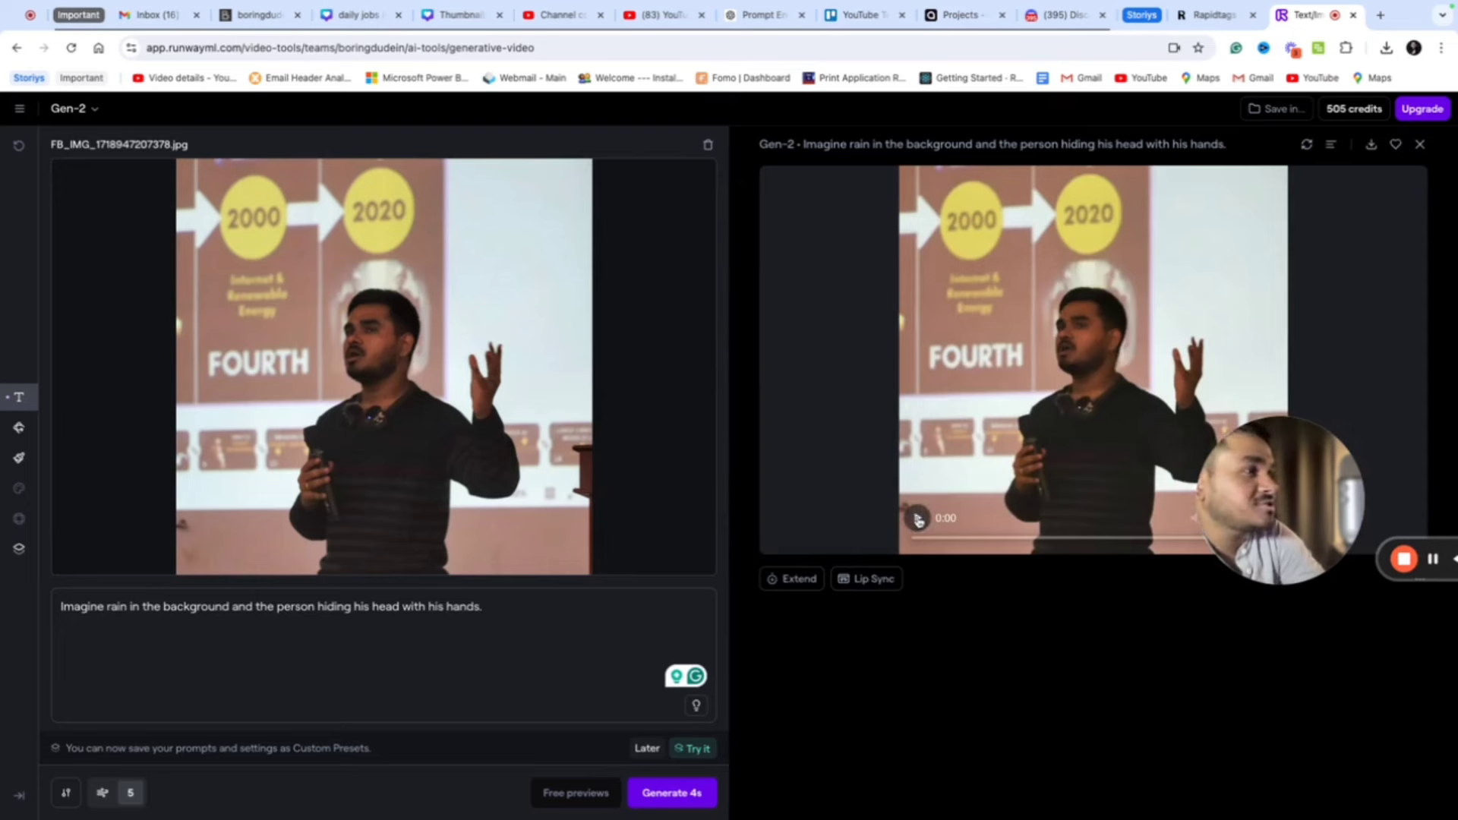
{"action": "left_click", "coordinate": [918, 520]}
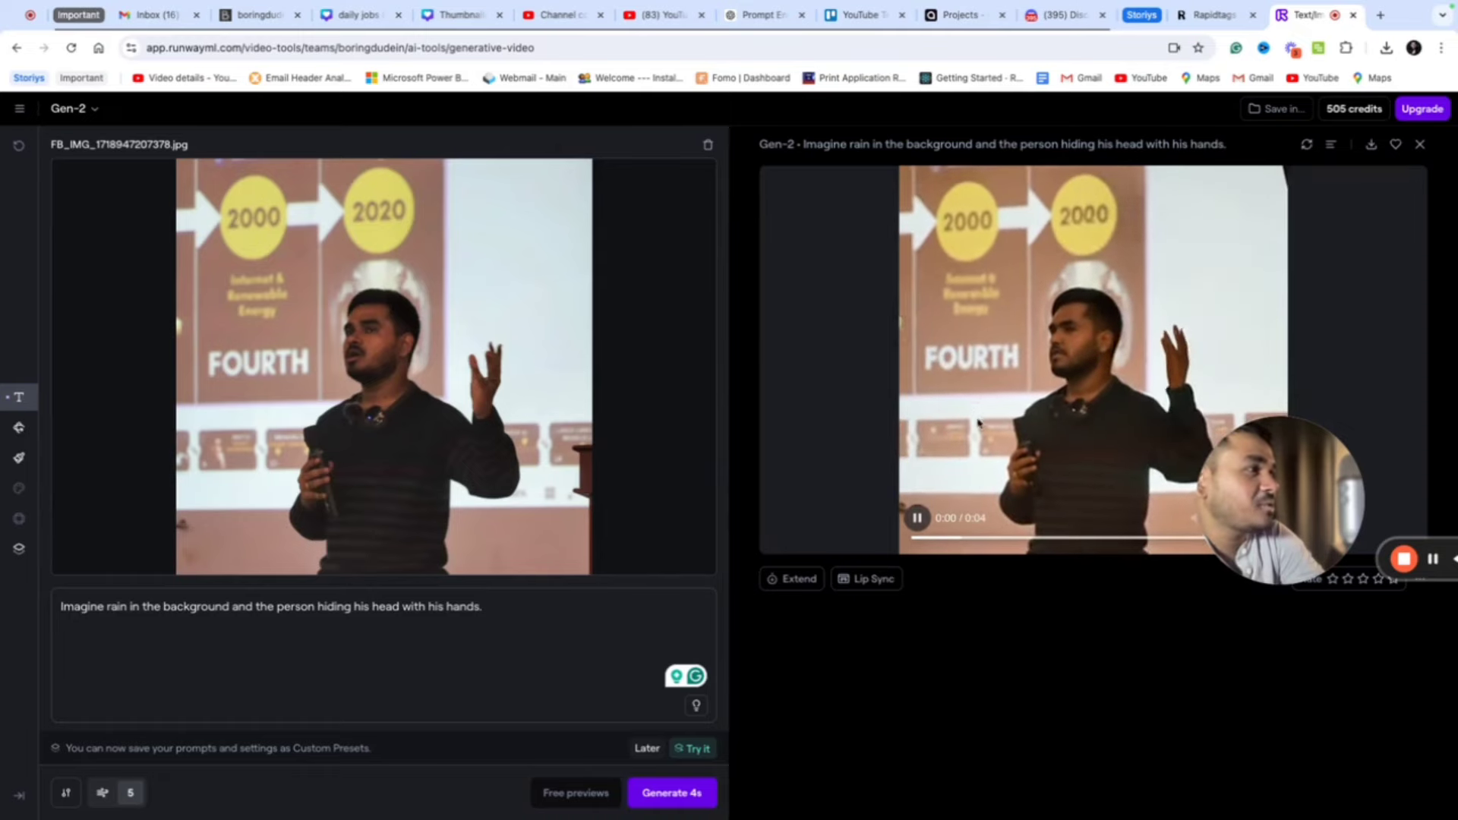
Go back to the dashboard and reopen Text/Image to Video as a blank Gen-2 session.
{"action": "left_click", "coordinate": [16, 47]}
{"action": "scroll", "coordinate": [508, 587], "scroll_direction": "down", "scroll_amount": 3}
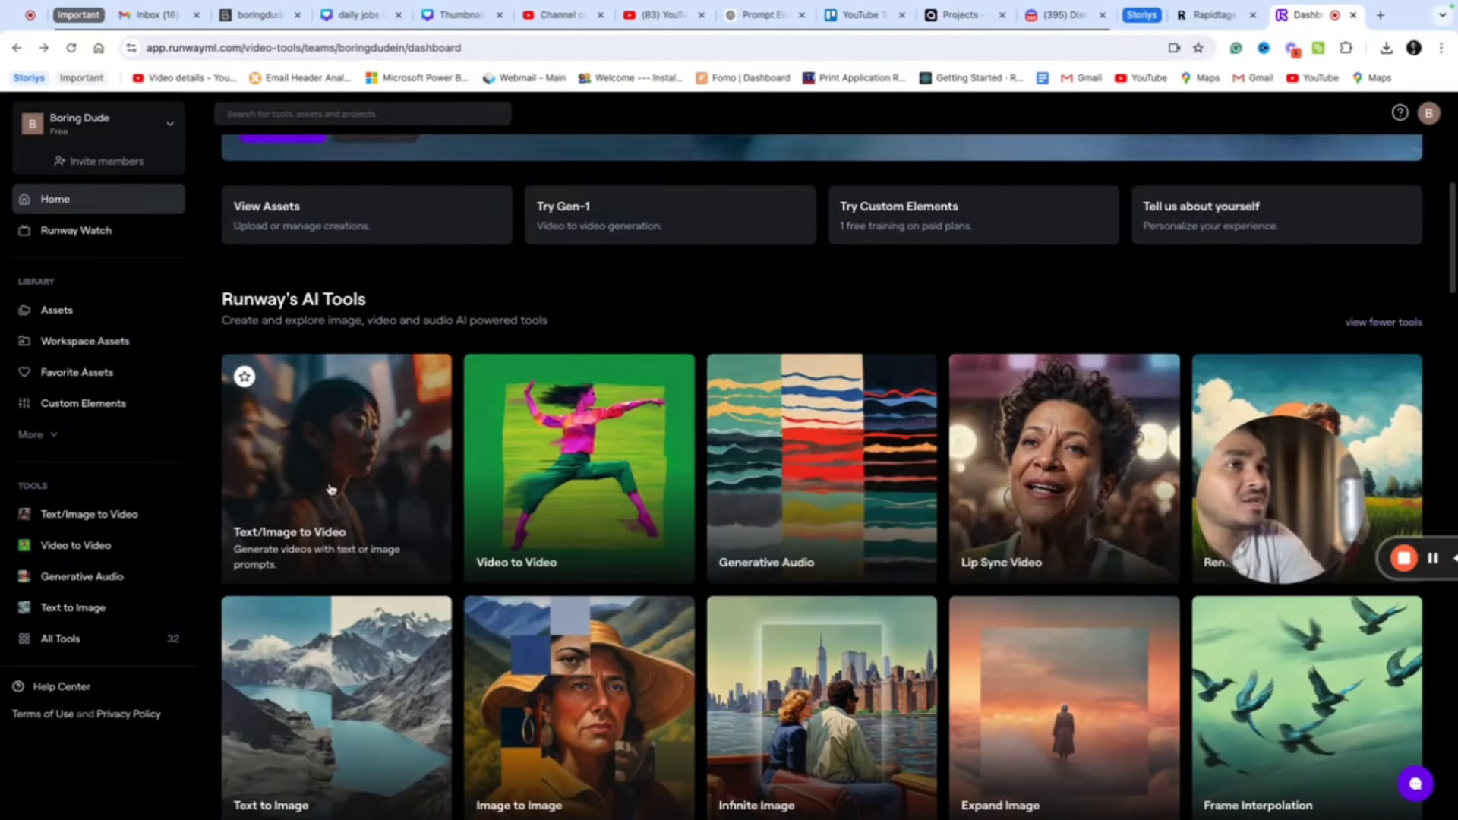
{"action": "left_click", "coordinate": [331, 489]}
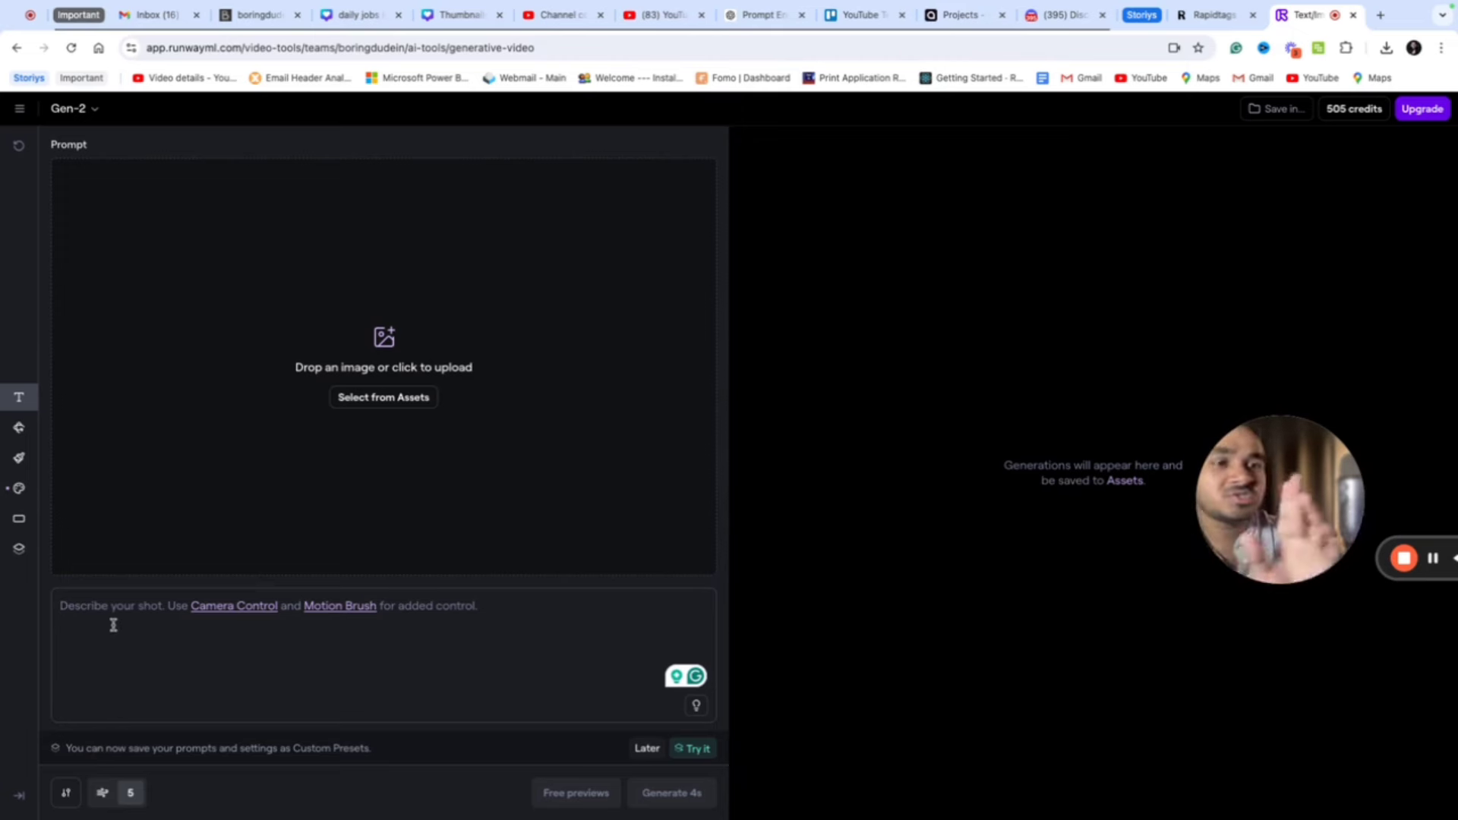
Generate a 4s video from 'Imagine kids playing in the street where there is heavy traffic and clouds.'.
{"action": "type", "text": "Imag"}
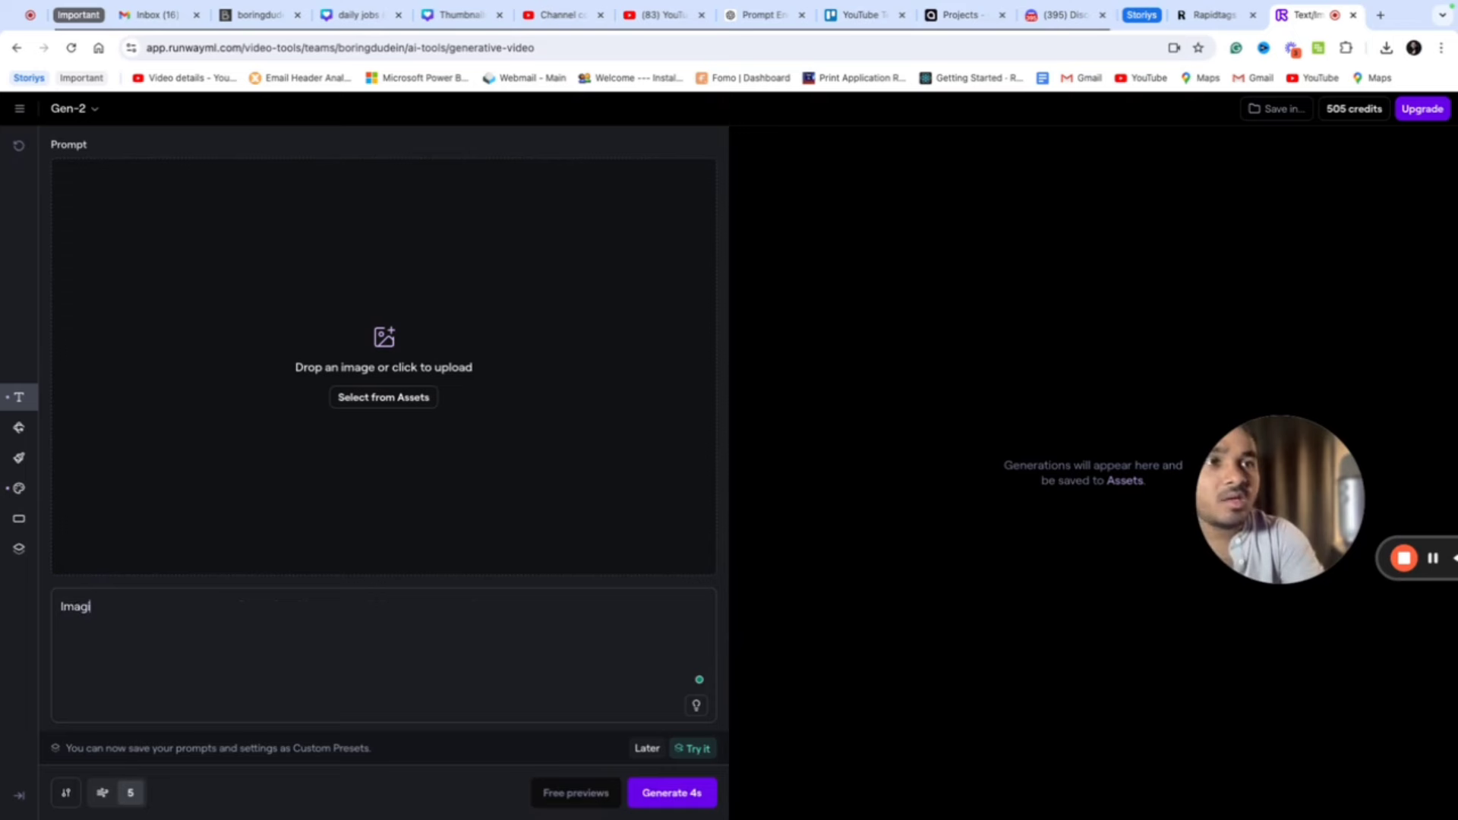
{"action": "type", "text": "ine "}
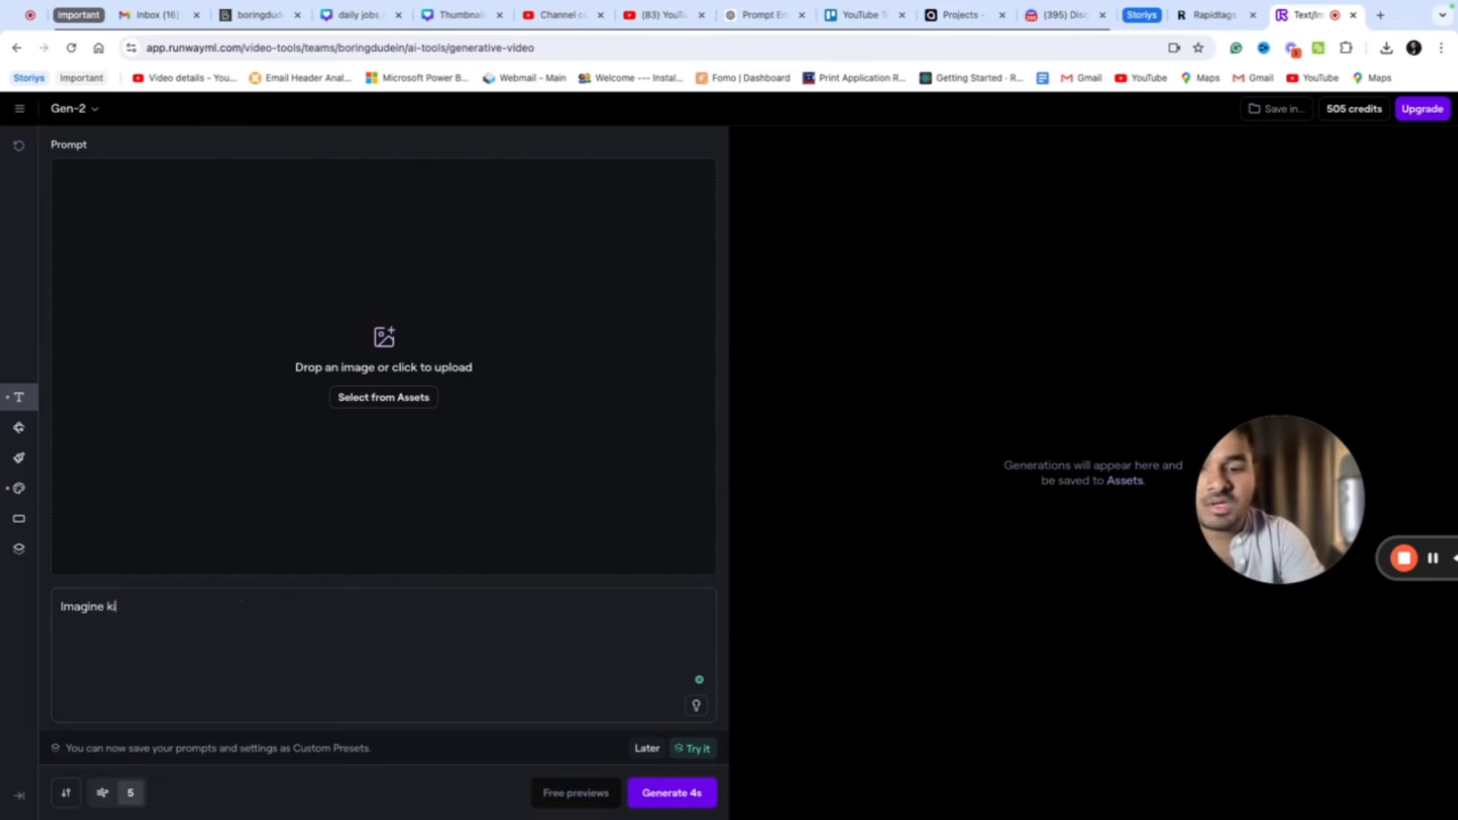
{"action": "type", "text": "kids playing i"}
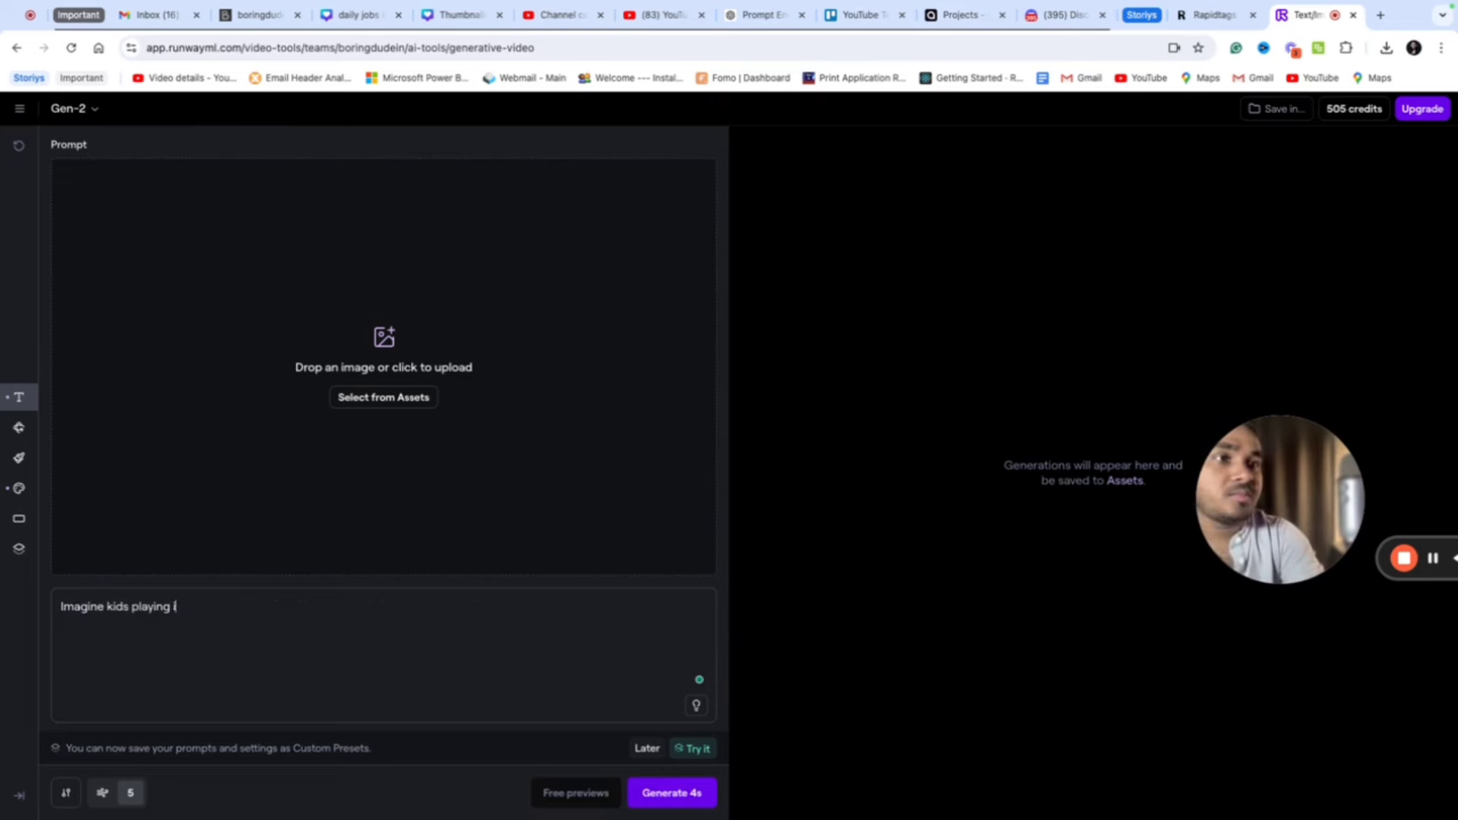
{"action": "type", "text": "n the "}
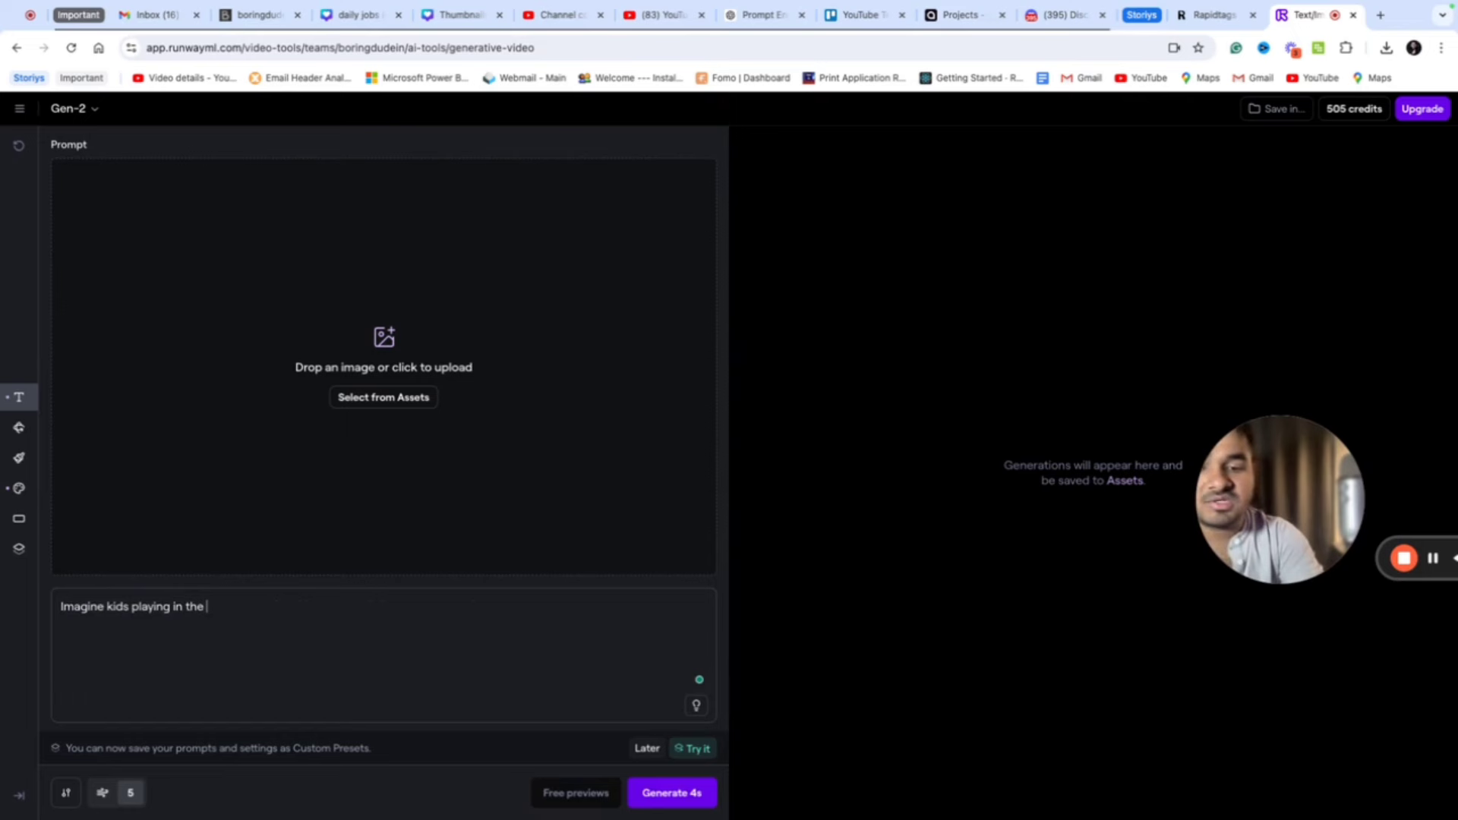
{"action": "type", "text": "street where there is heavy t"}
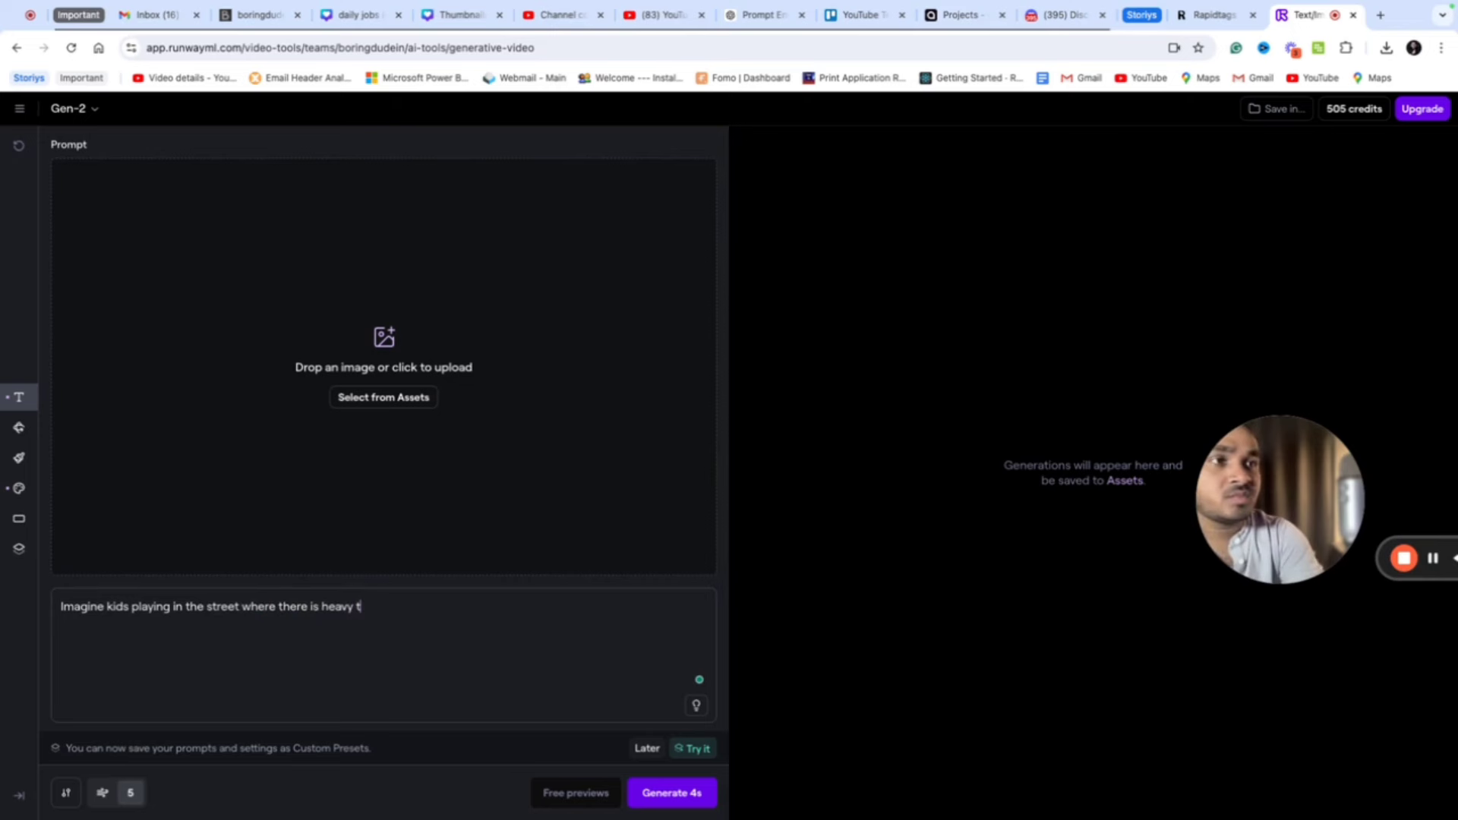
{"action": "type", "text": "raf"}
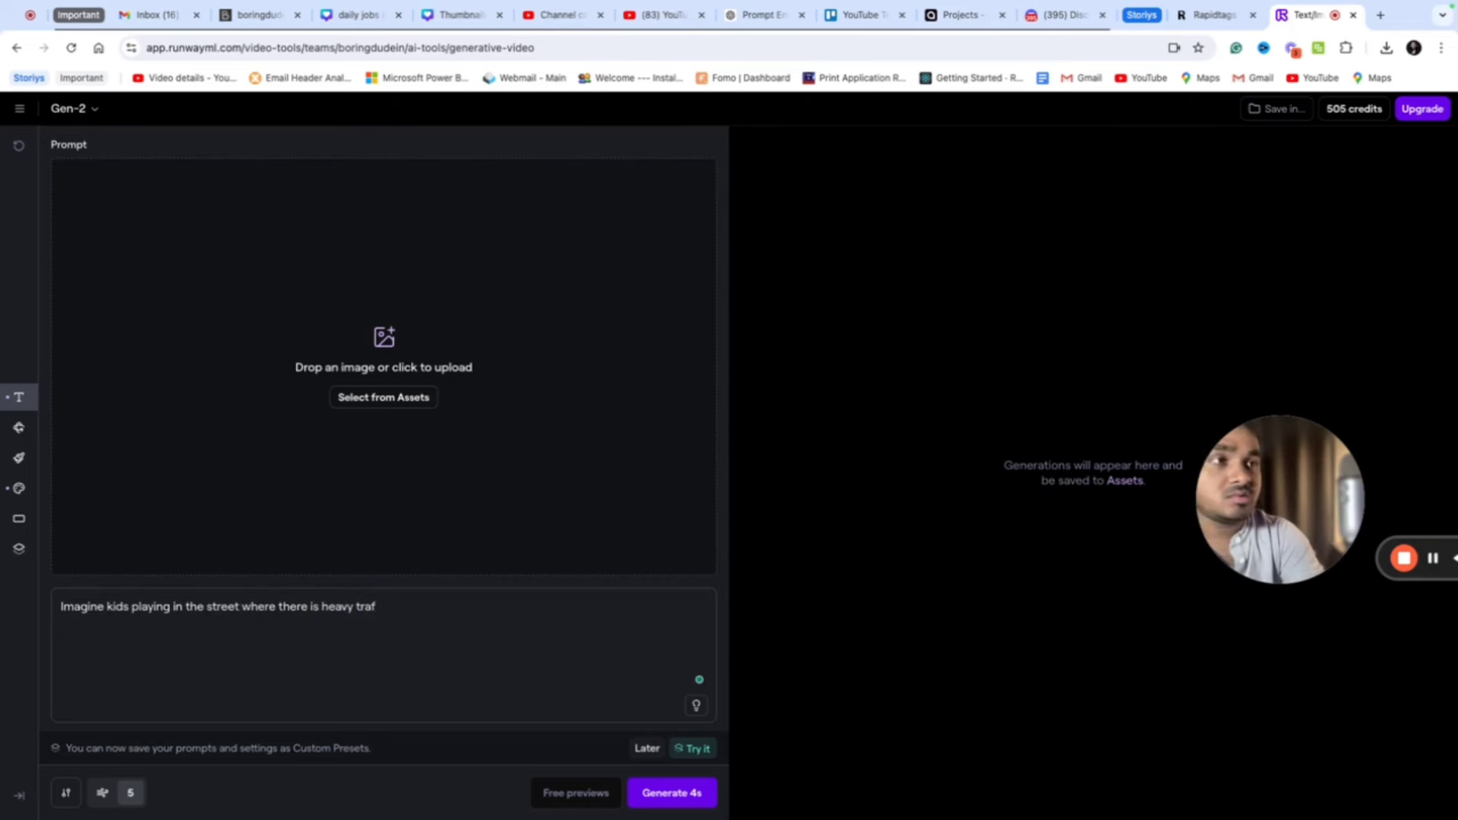
{"action": "type", "text": "fic"}
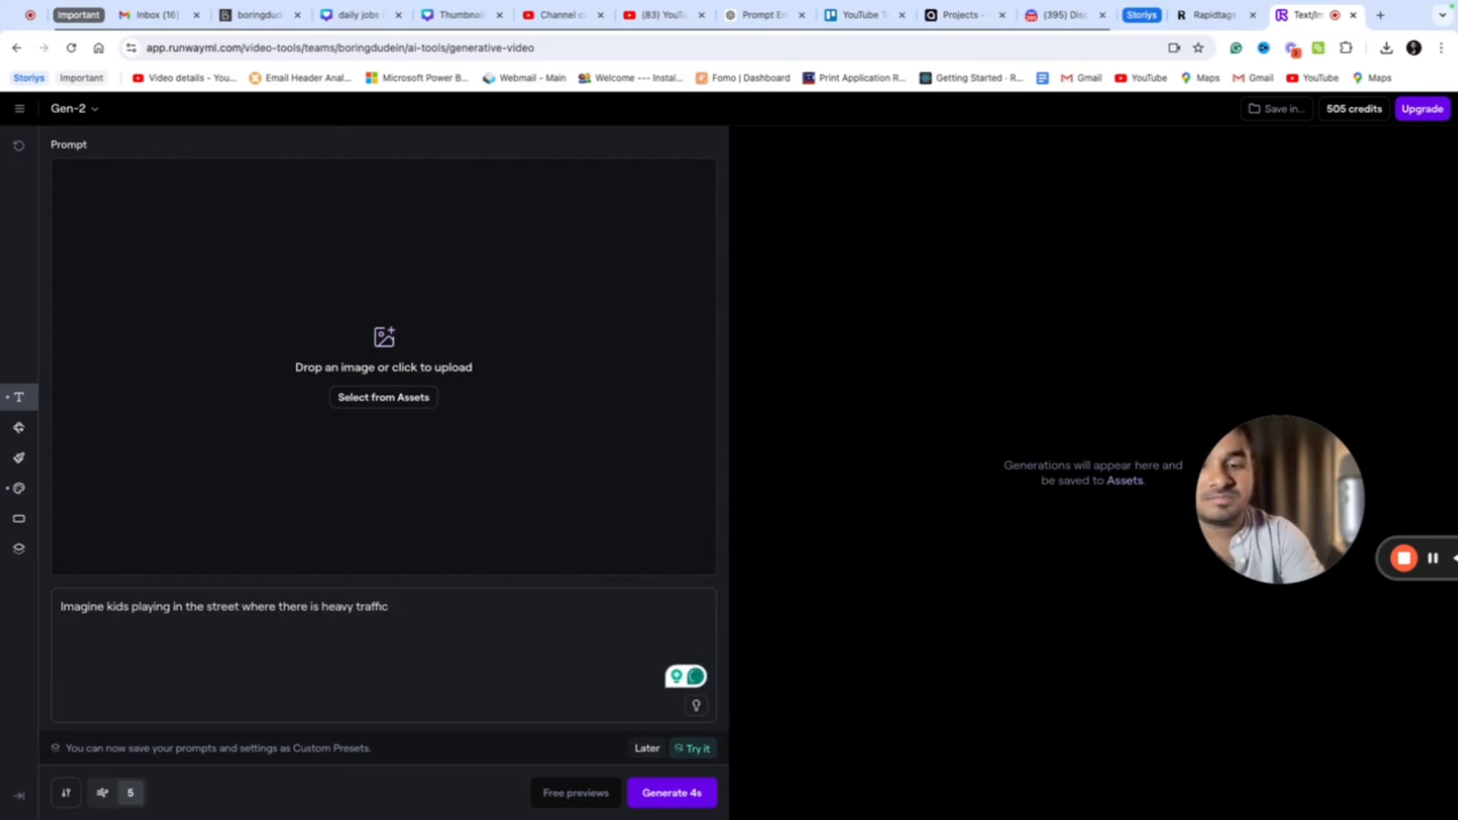
{"action": "type", "text": " and"}
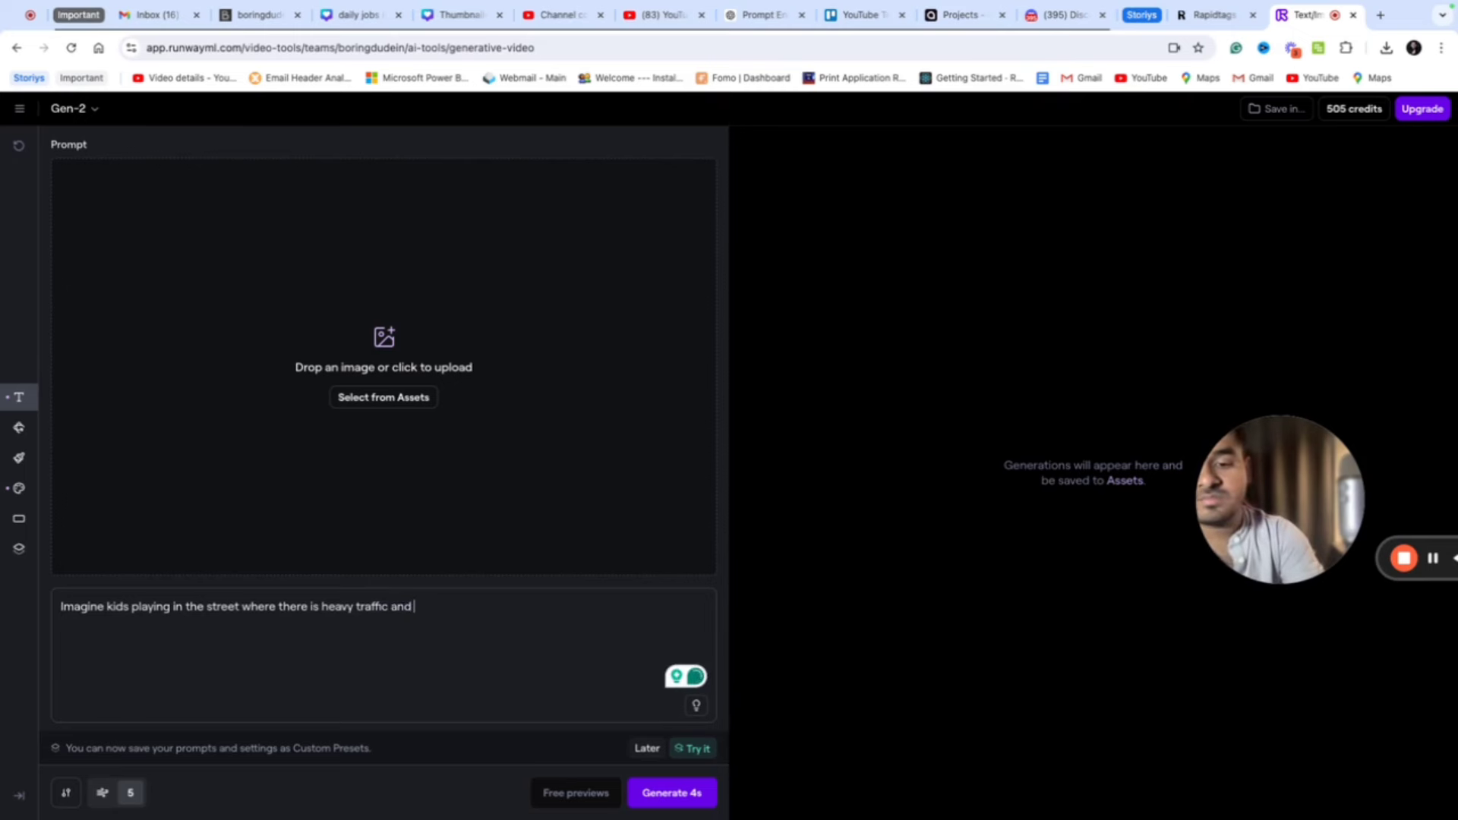
{"action": "type", "text": " clouds"}
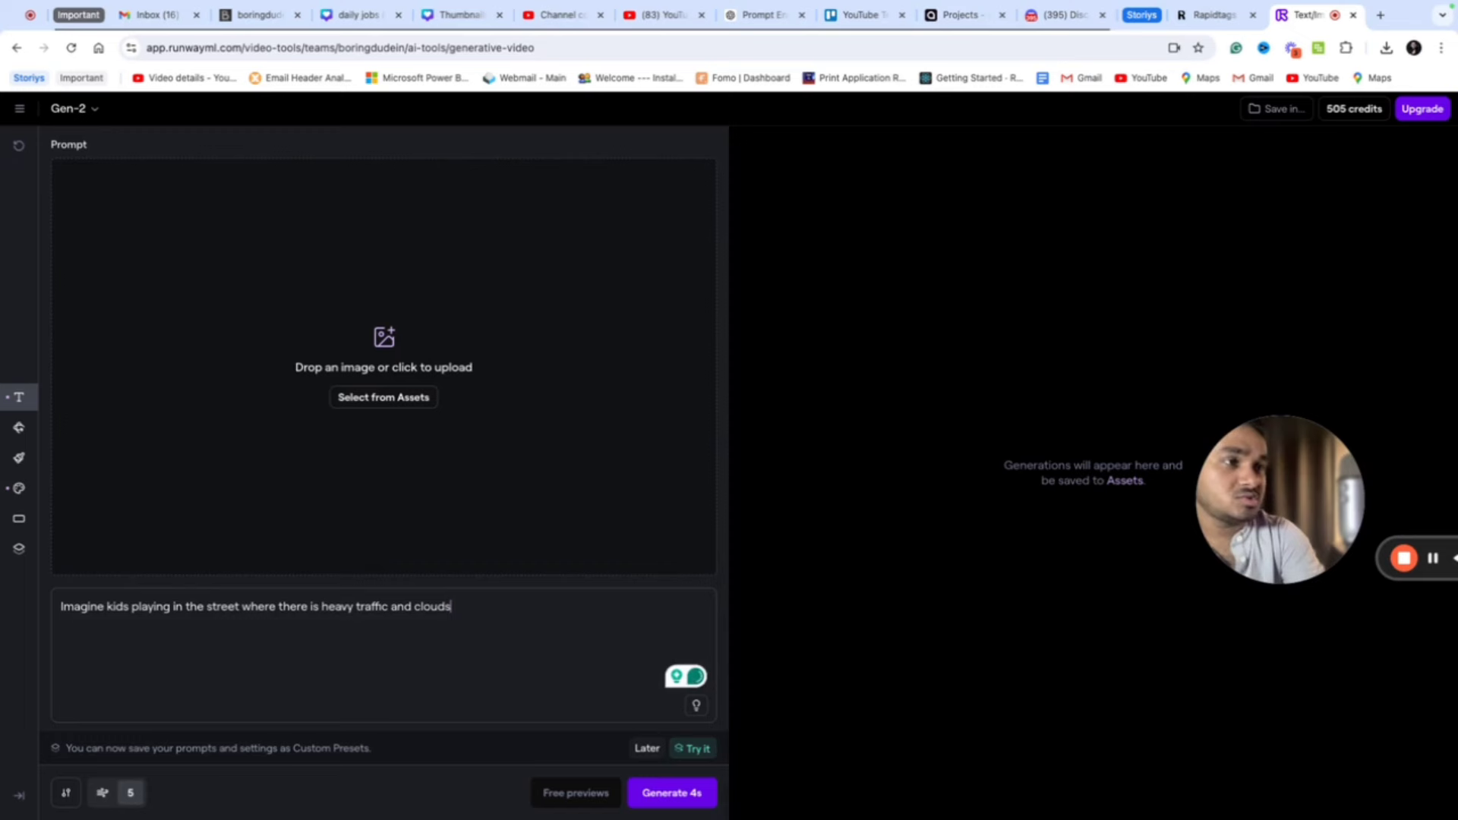
{"action": "type", "text": "."}
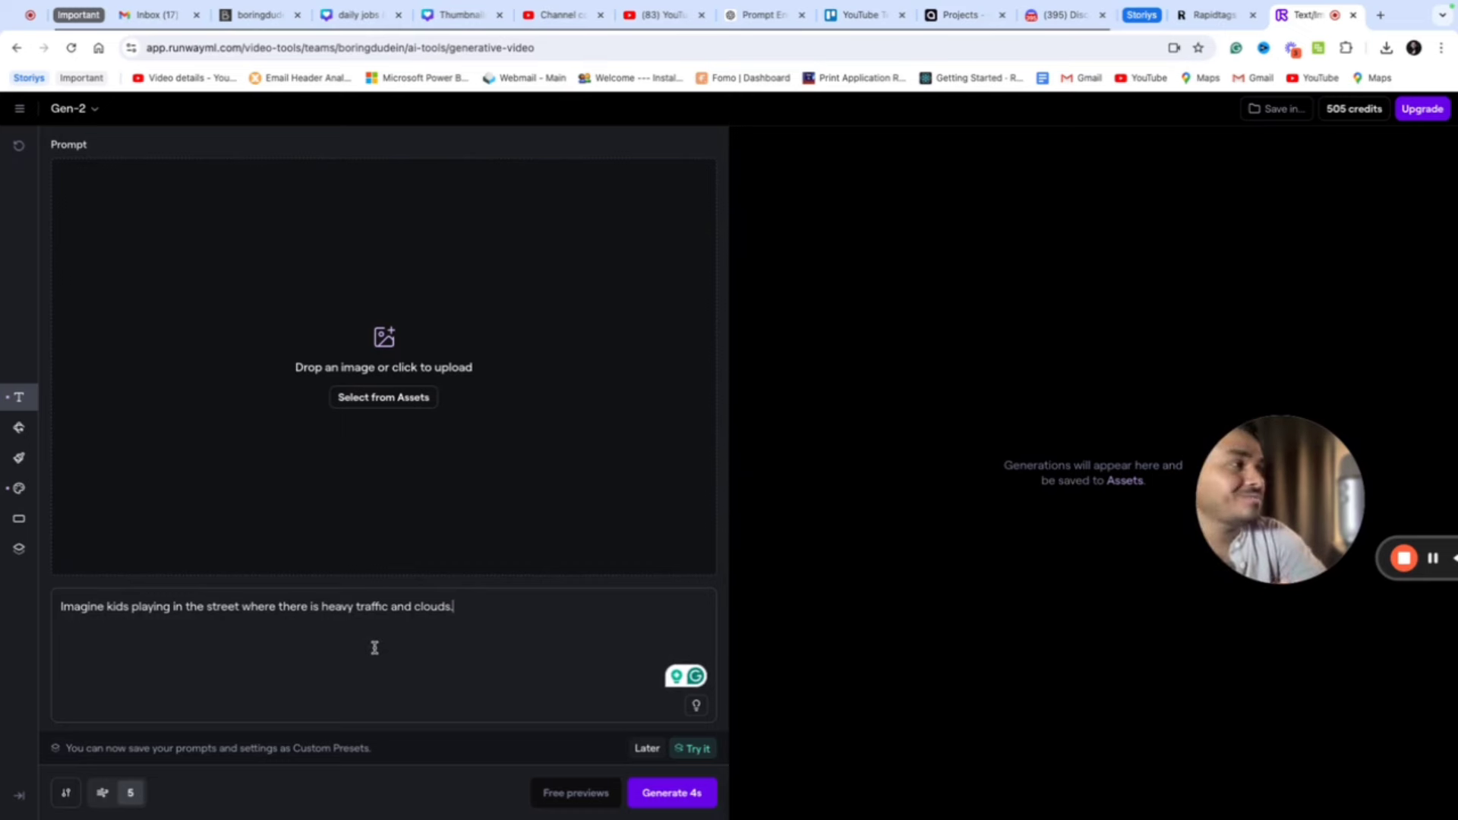
{"action": "left_click", "coordinate": [662, 794]}
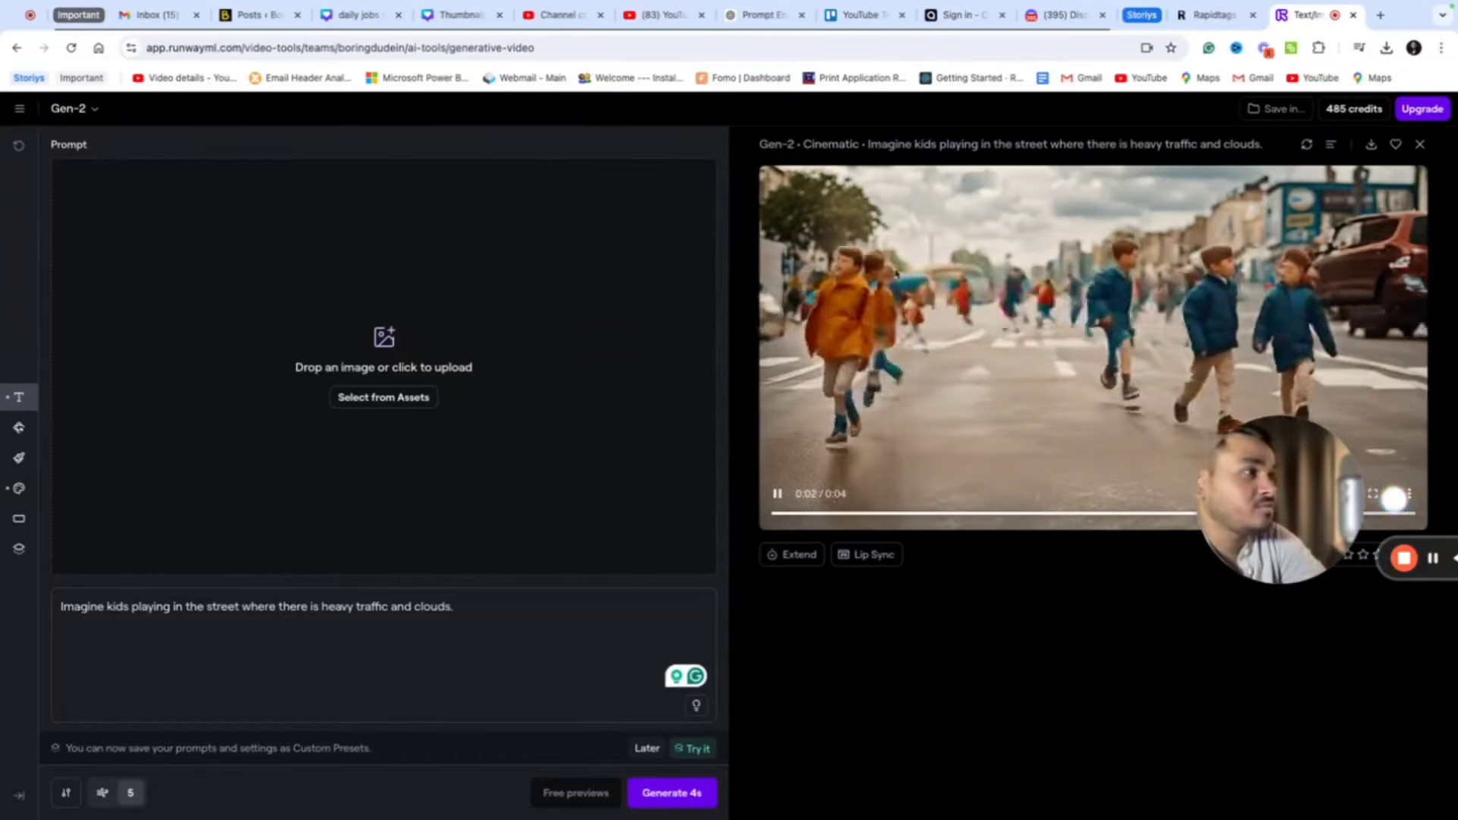
Watch the finished 4-second kids-in-traffic clip and pause its playback.
{"action": "left_click", "coordinate": [778, 494]}
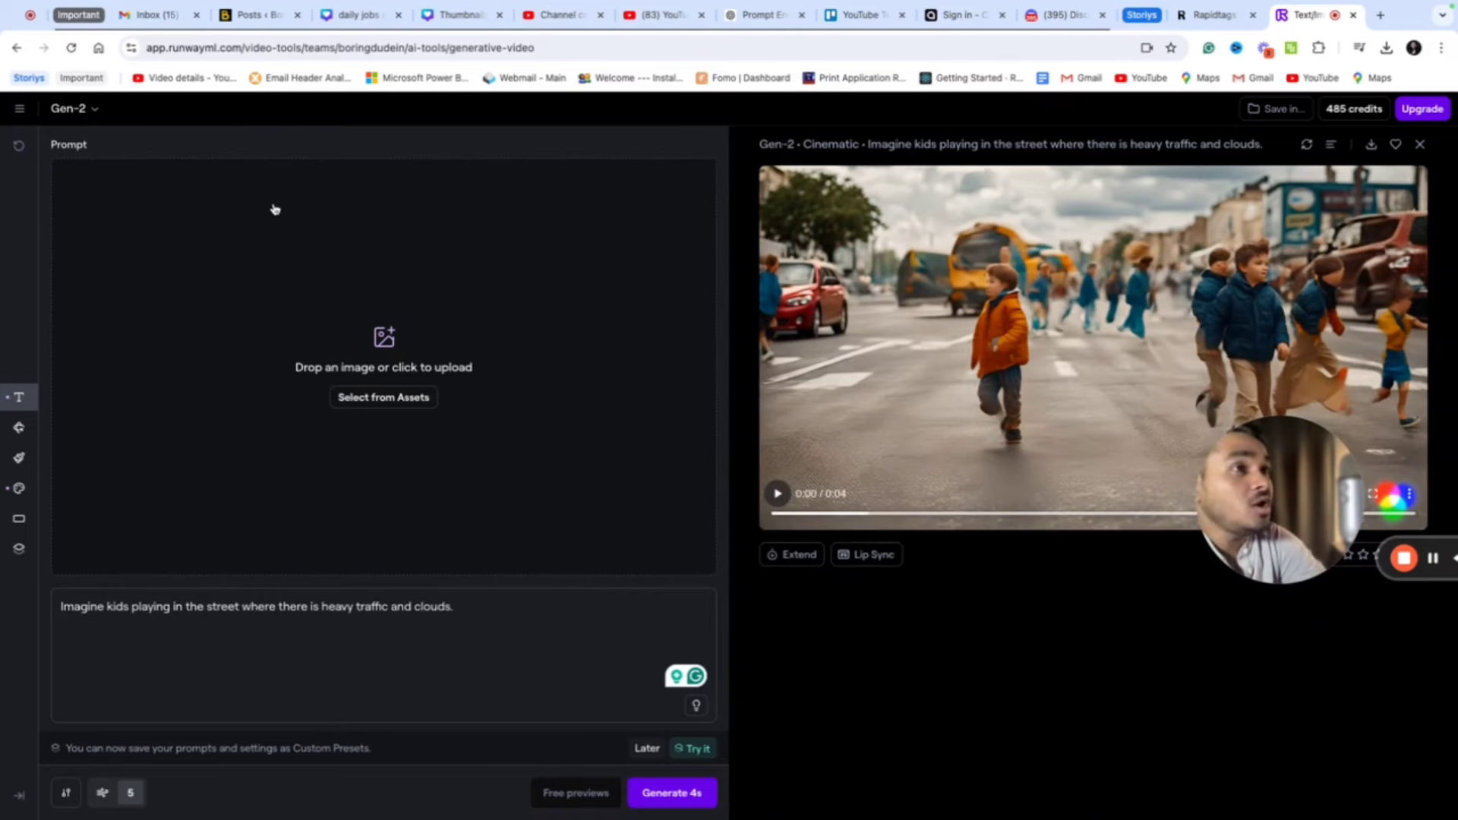
Go back from the video generator to the dashboard Home with the Gen-3 Alpha banner.
{"action": "left_click", "coordinate": [17, 49]}
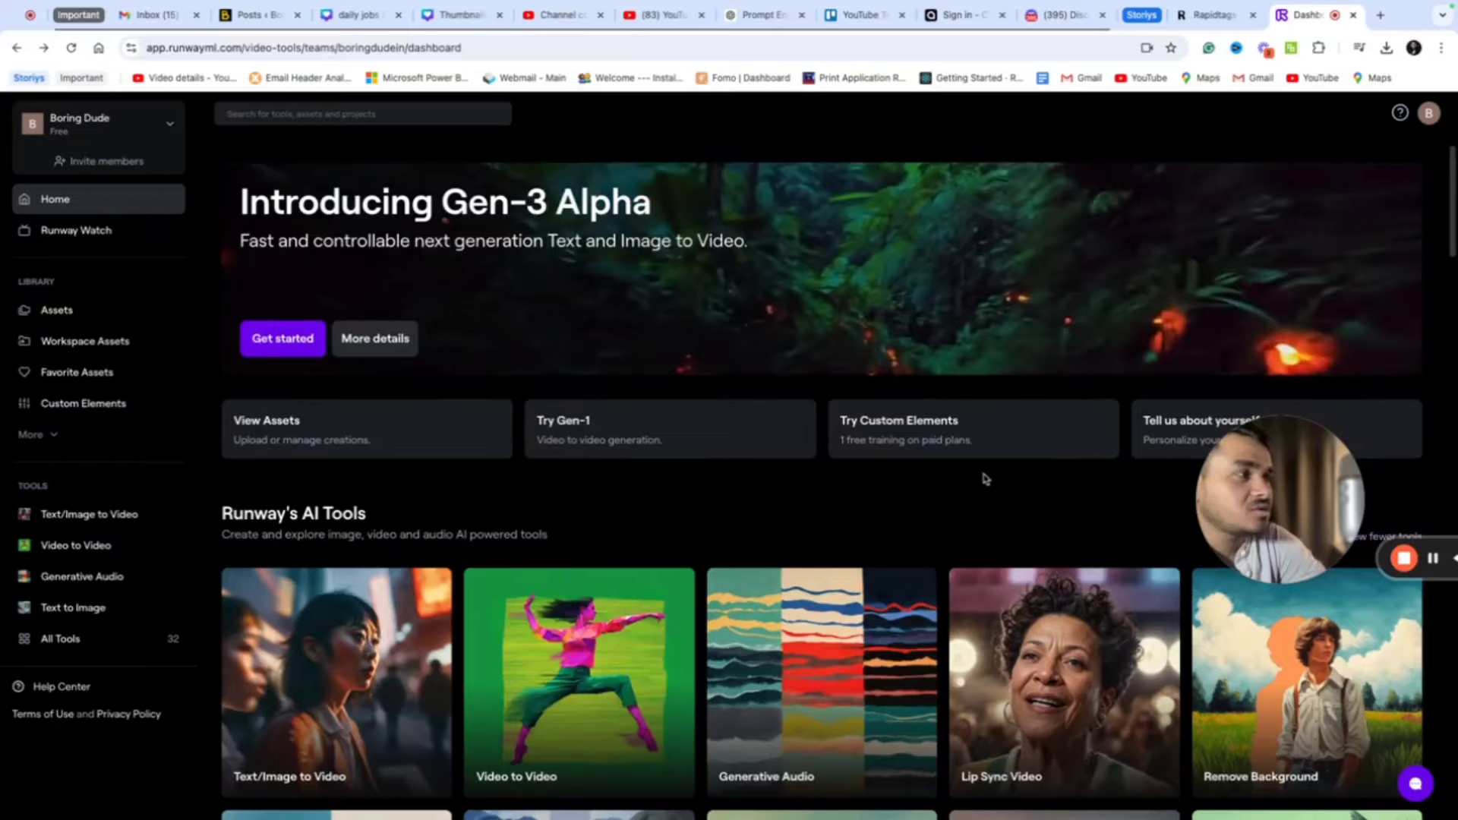